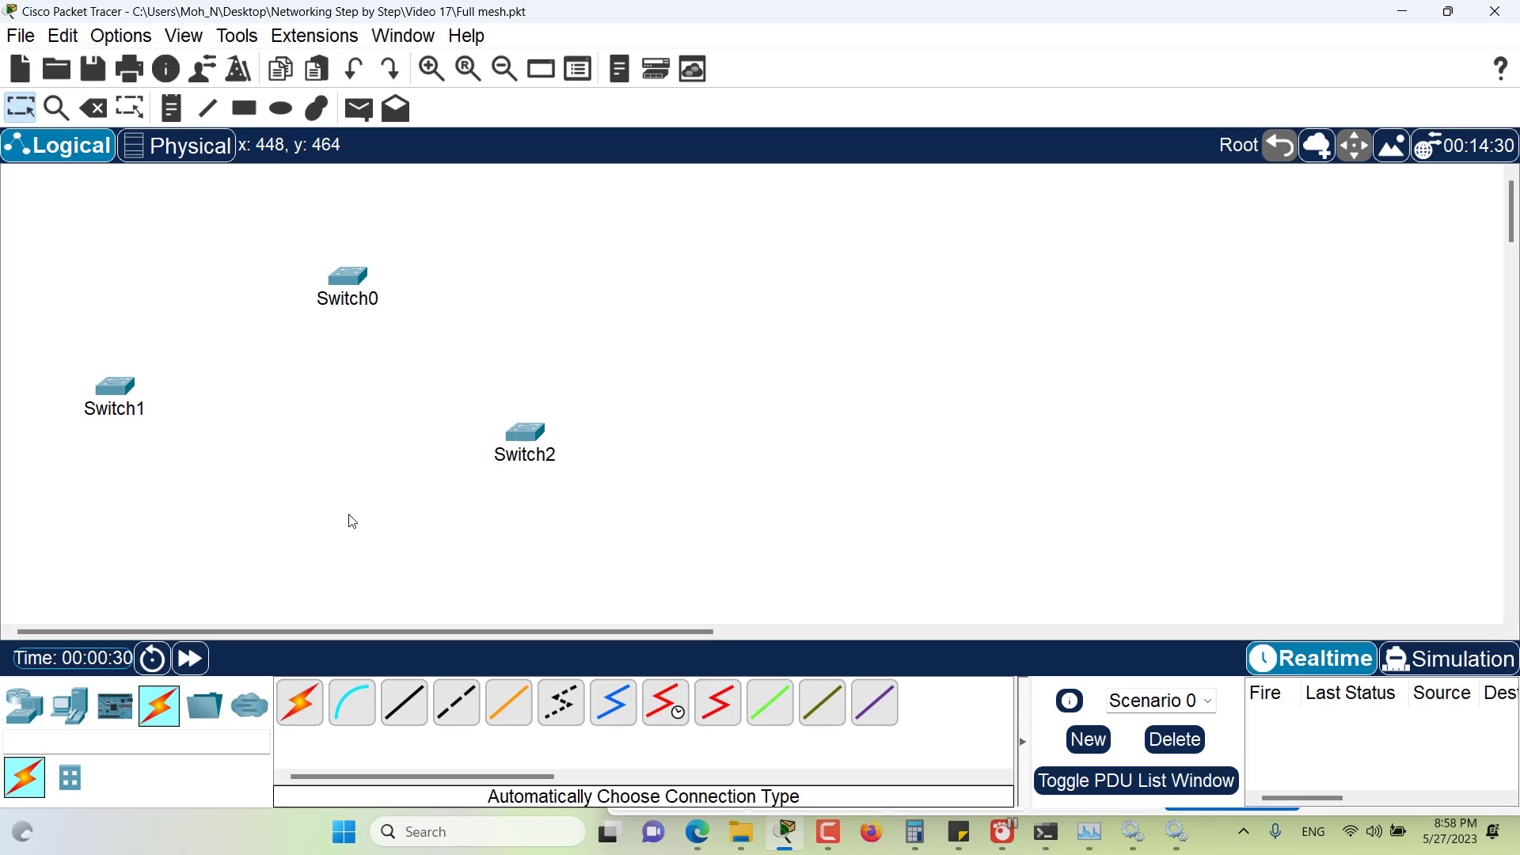
# Auto-cable Switch0–Switch2, Switch1–Switch2 and Switch1–Switch0, then box-select all three switches
pyautogui.click(305, 699)
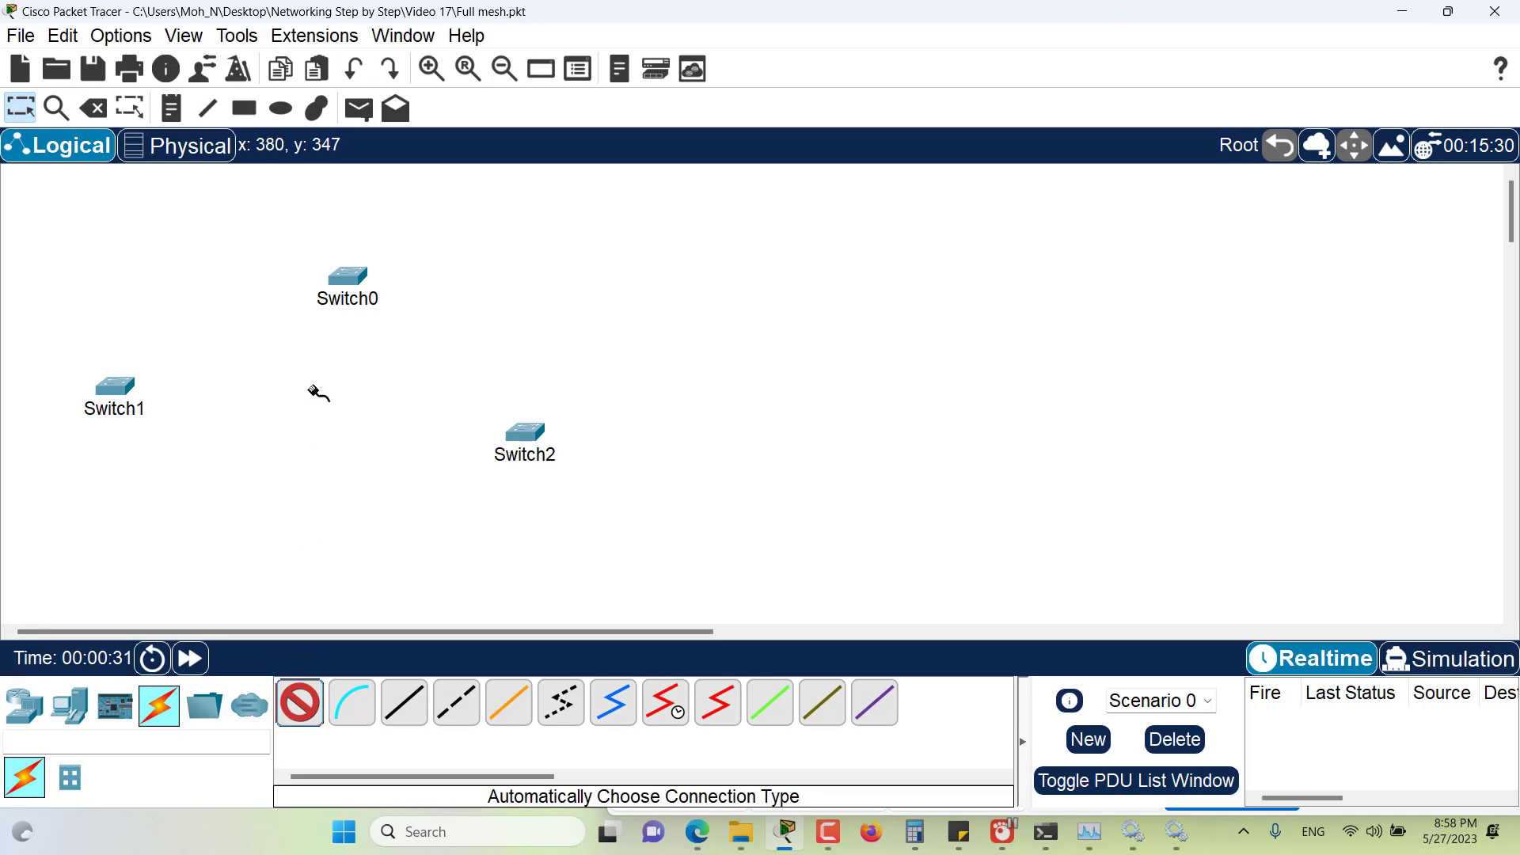
pyautogui.click(348, 280)
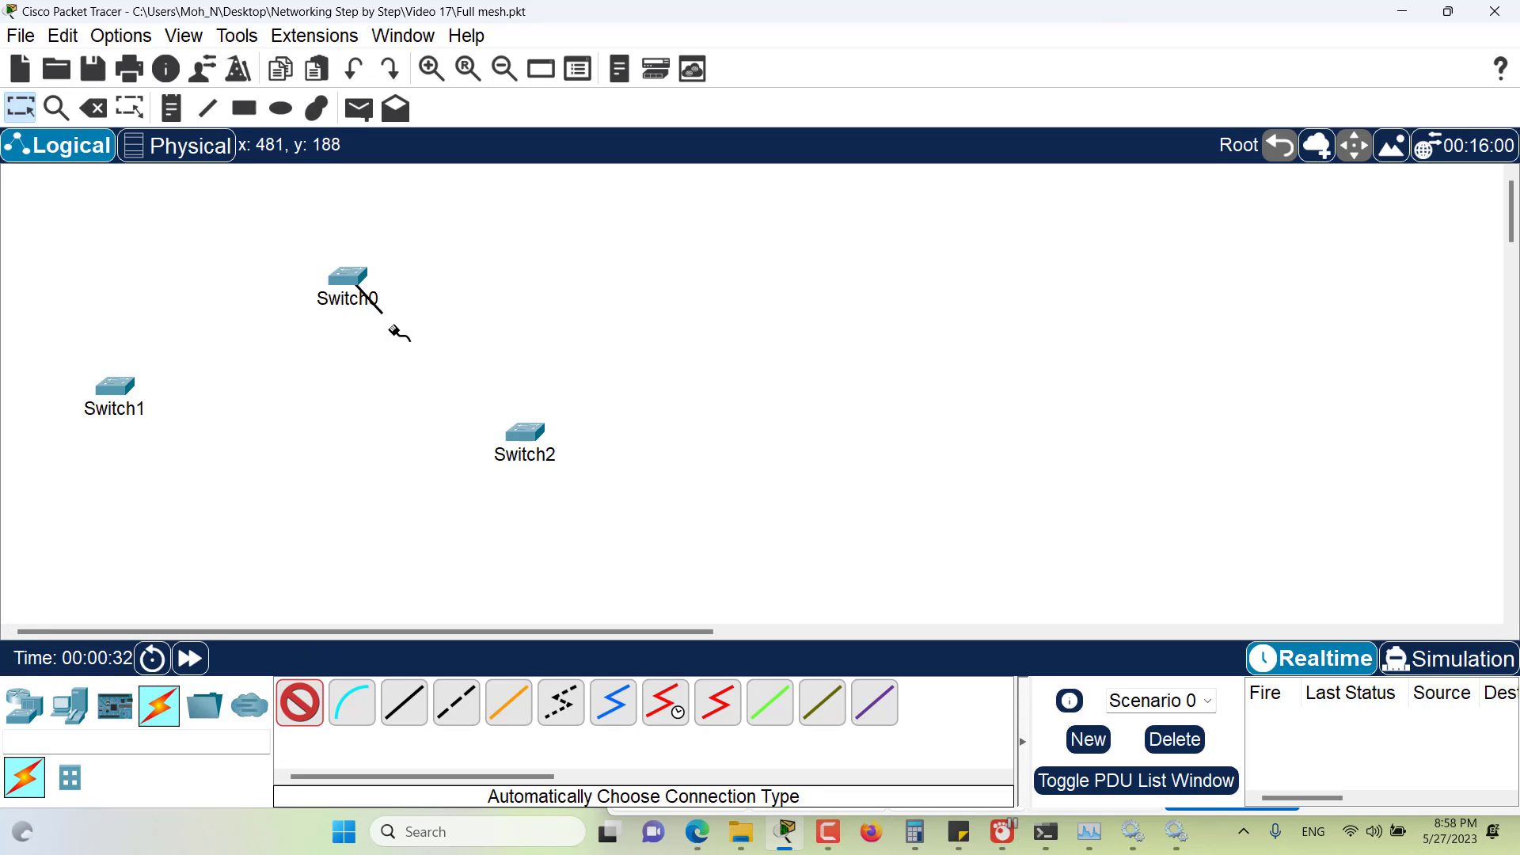
pyautogui.click(532, 434)
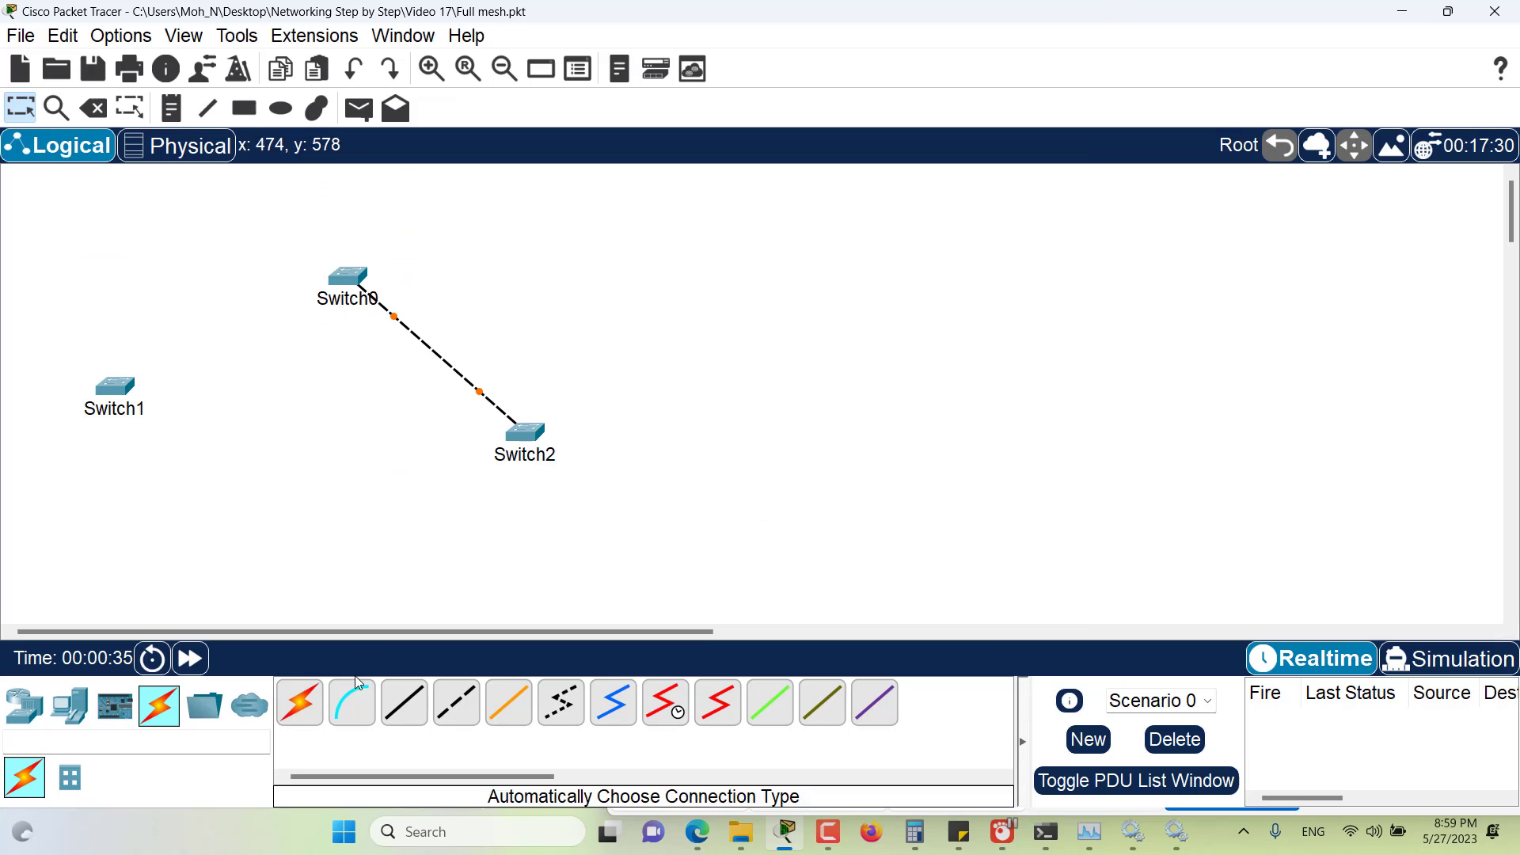
pyautogui.click(301, 701)
pyautogui.click(119, 385)
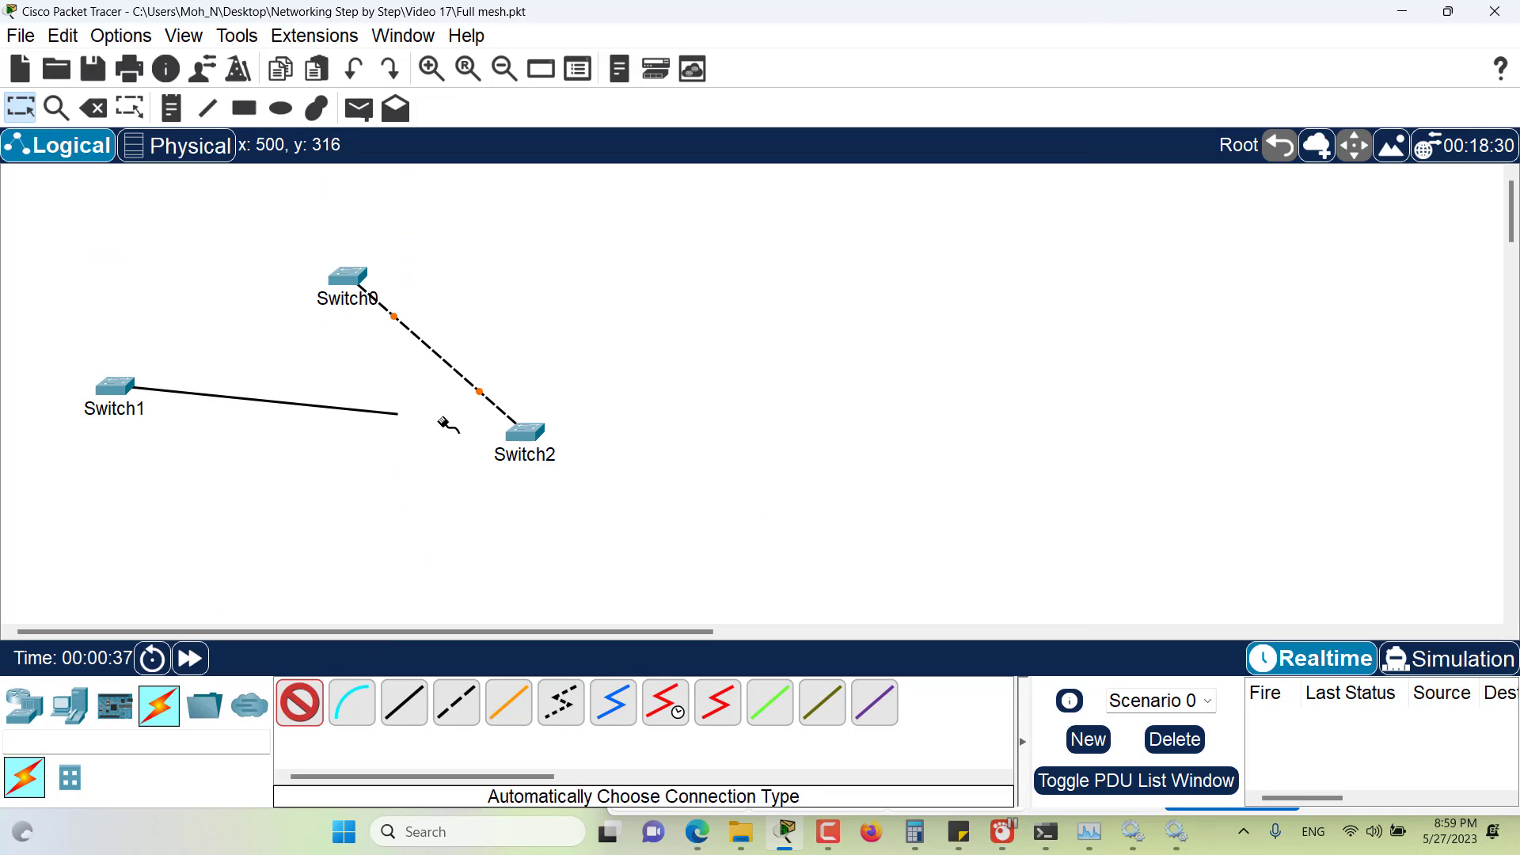
pyautogui.click(527, 433)
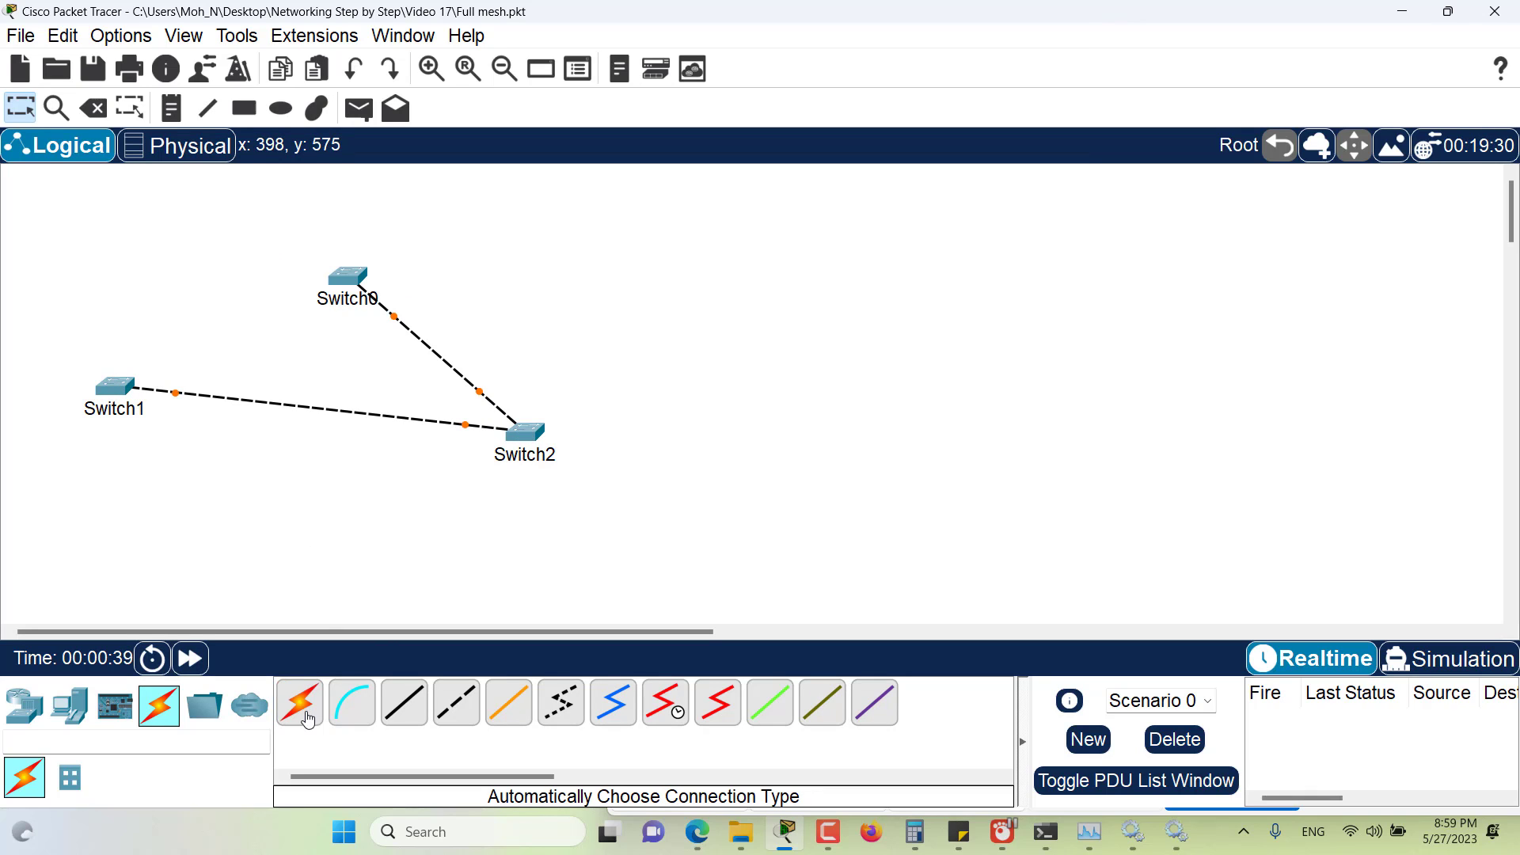
pyautogui.click(301, 703)
pyautogui.click(116, 387)
pyautogui.click(347, 278)
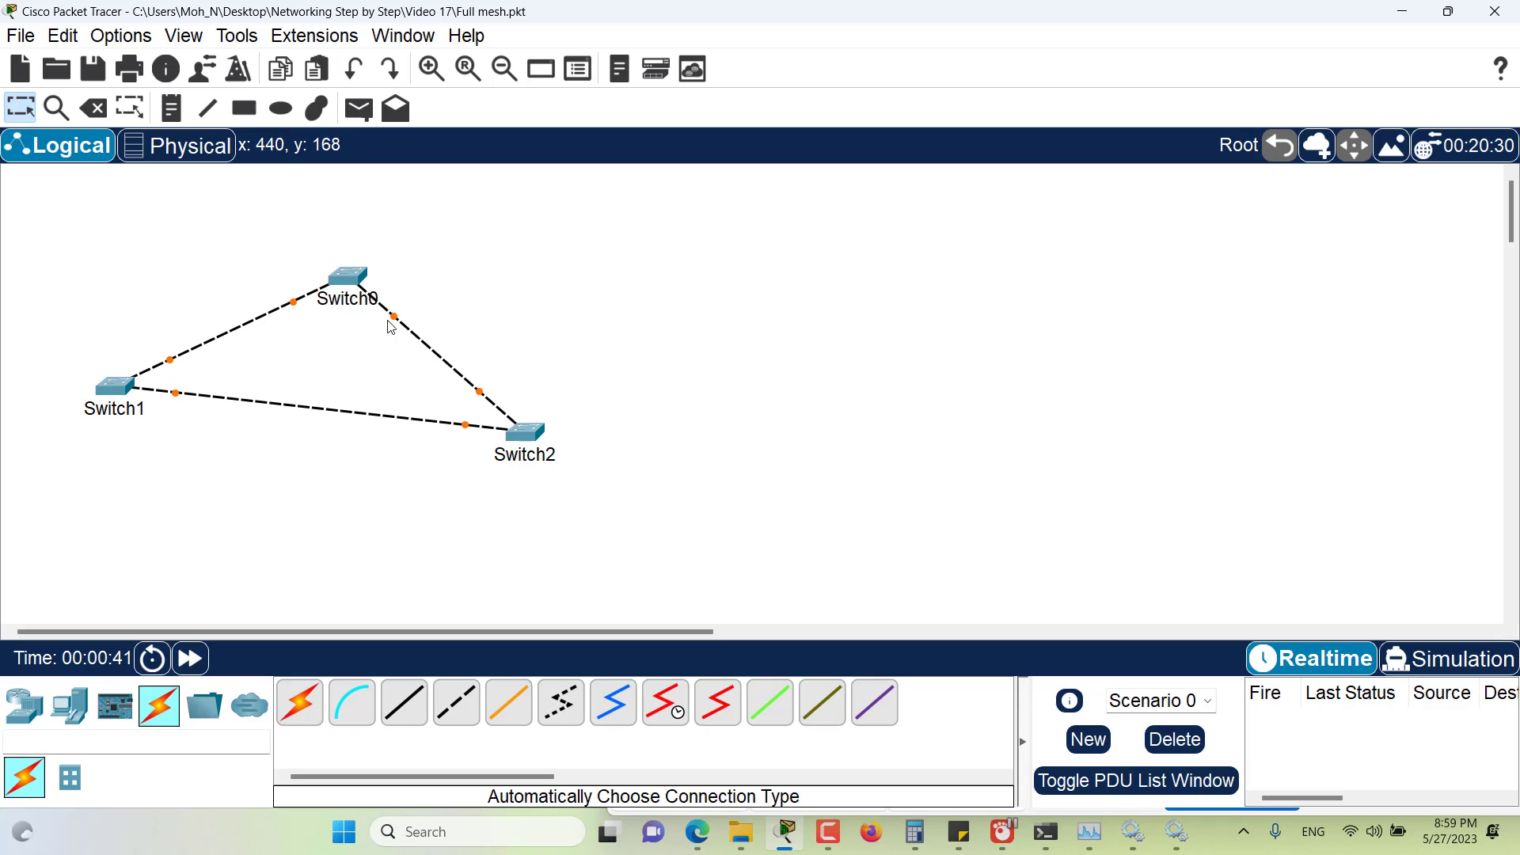
pyautogui.moveTo(645, 211); pyautogui.dragTo(53, 488)
pyautogui.moveTo(384, 629); pyautogui.dragTo(712, 625)
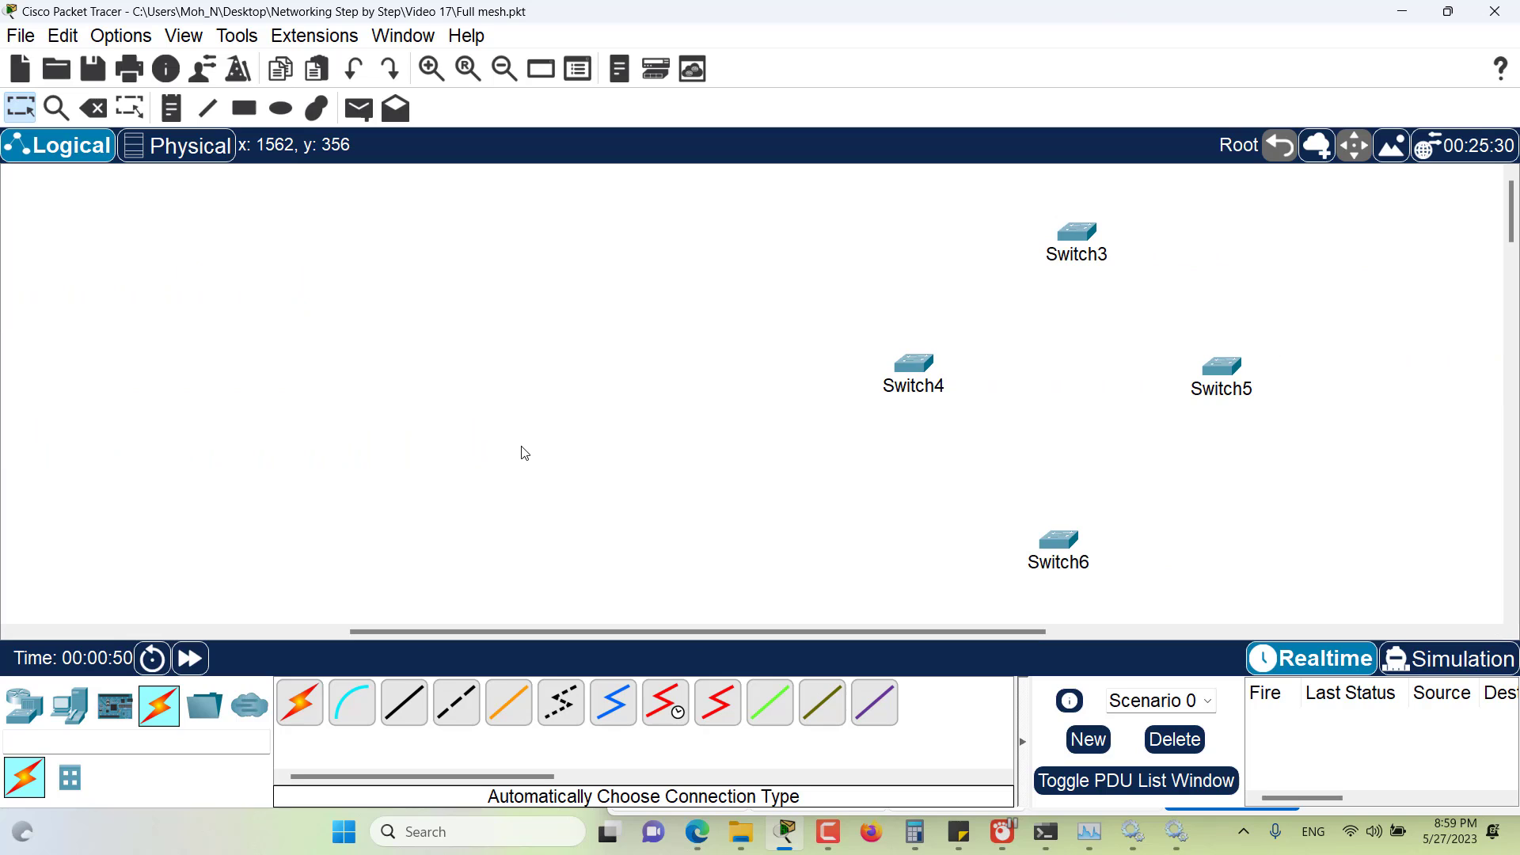
# Auto-cable Switch3–Switch4, Switch3–Switch5 and Switch4–Switch6
pyautogui.click(306, 700)
pyautogui.click(1075, 241)
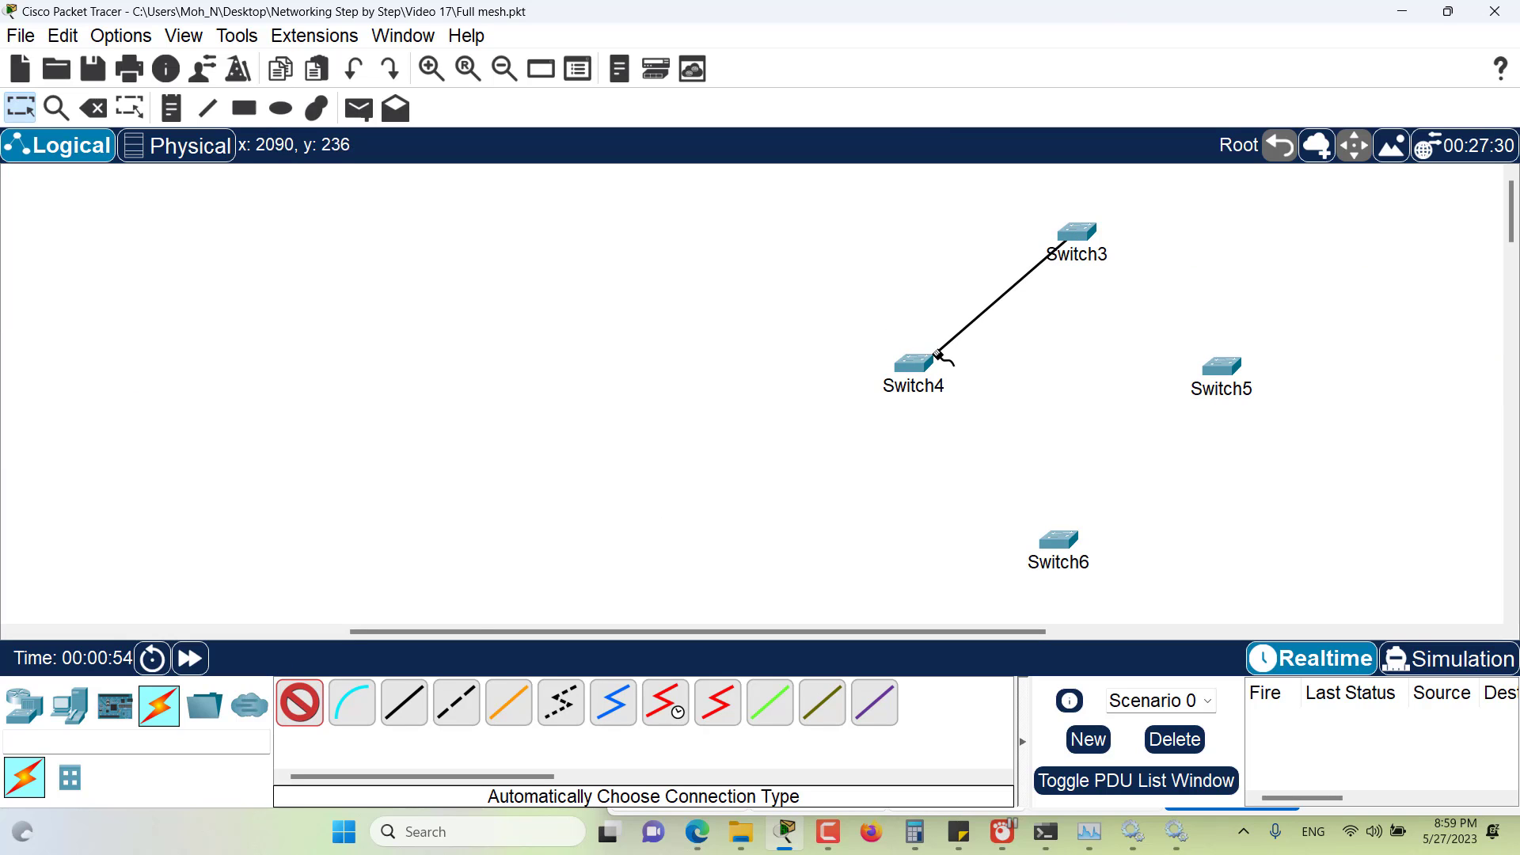
pyautogui.click(922, 367)
pyautogui.click(295, 719)
pyautogui.click(1072, 237)
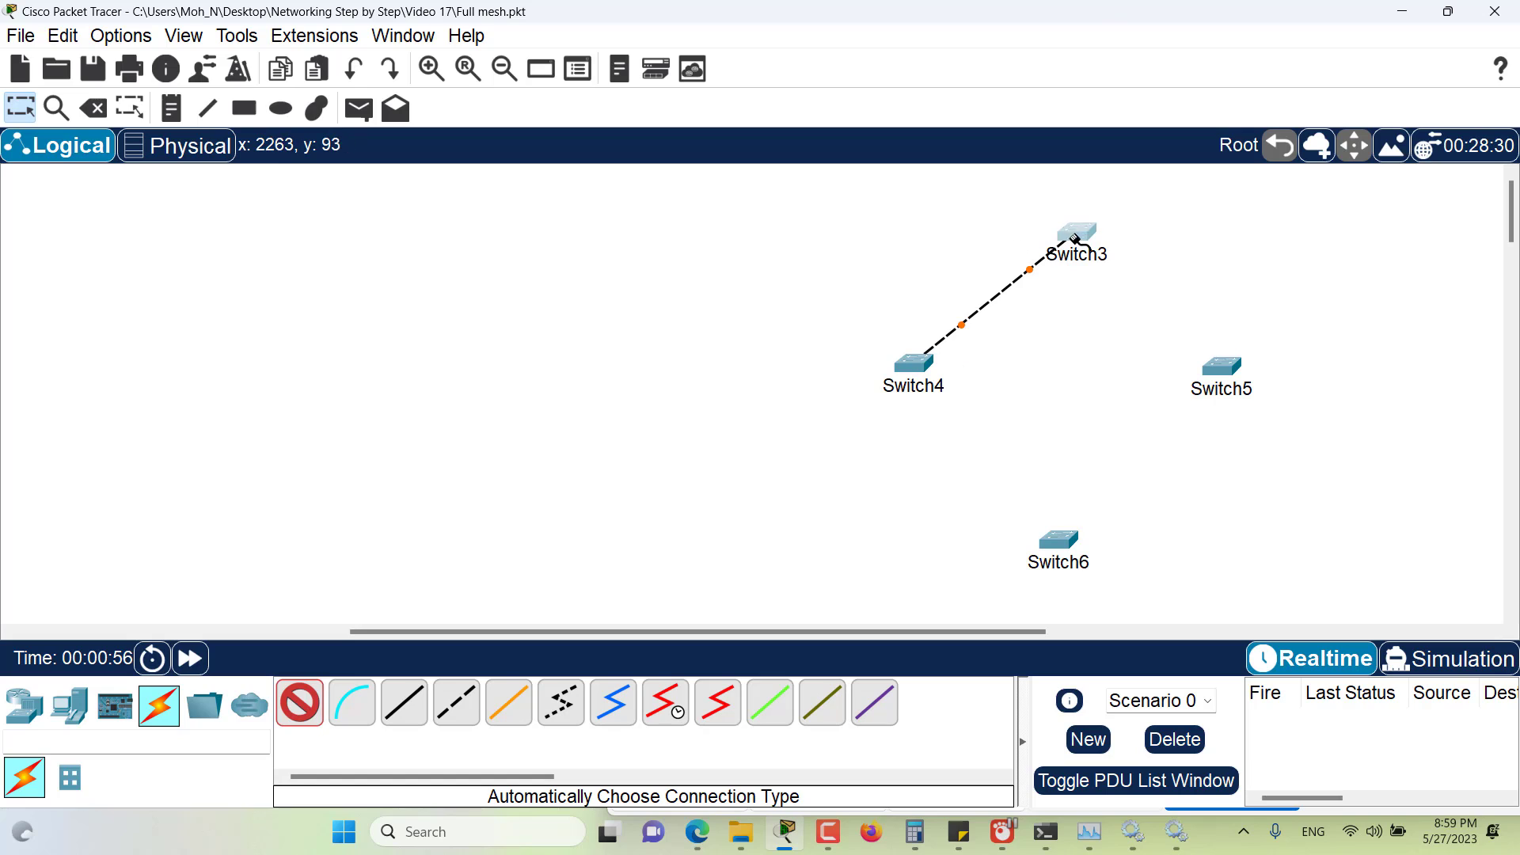
pyautogui.click(1223, 365)
pyautogui.click(300, 703)
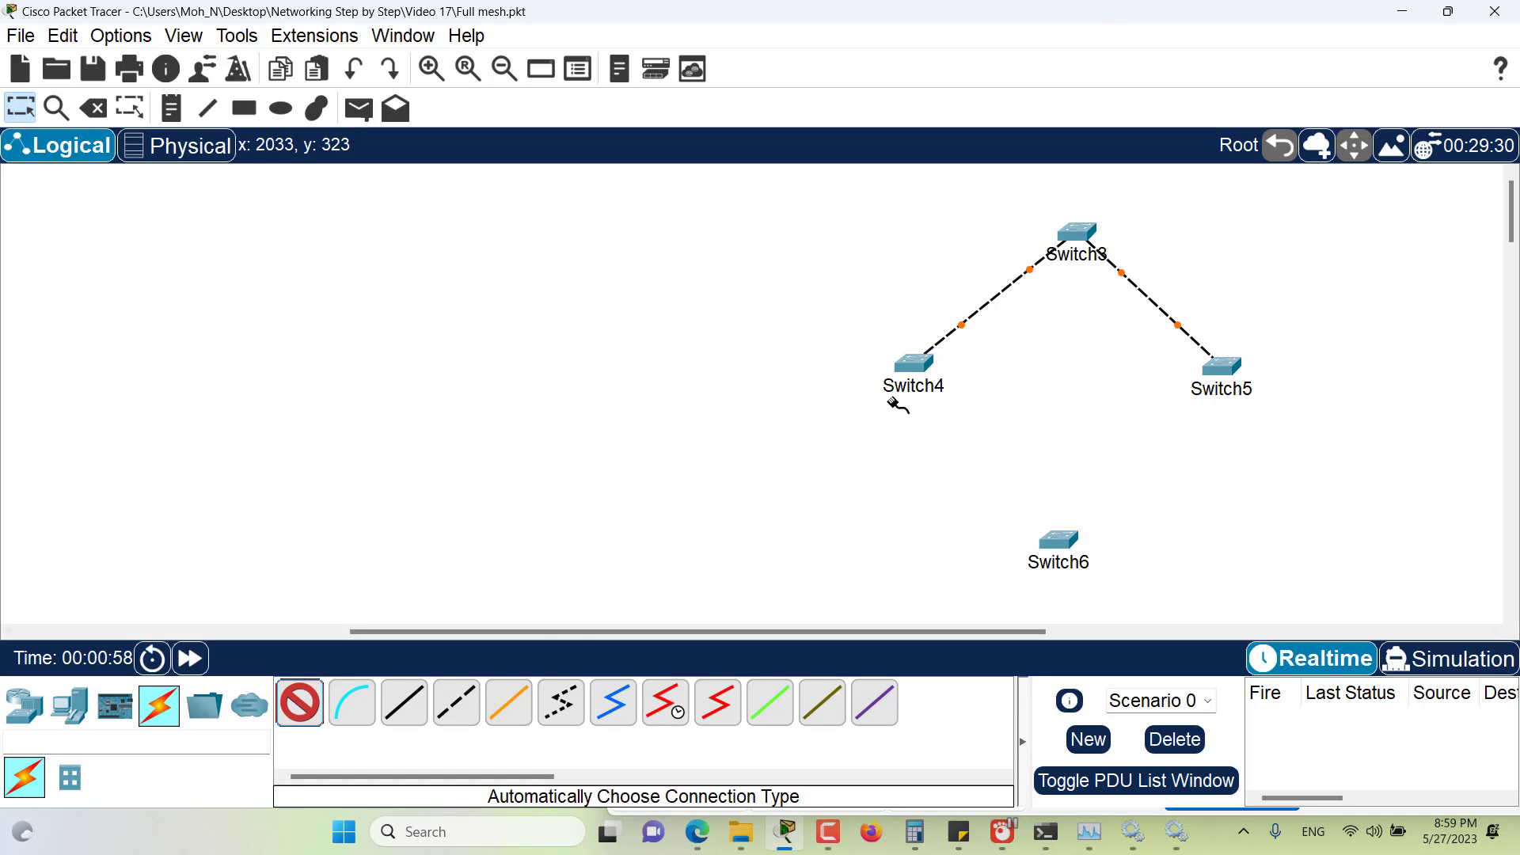
pyautogui.click(920, 365)
pyautogui.click(1053, 532)
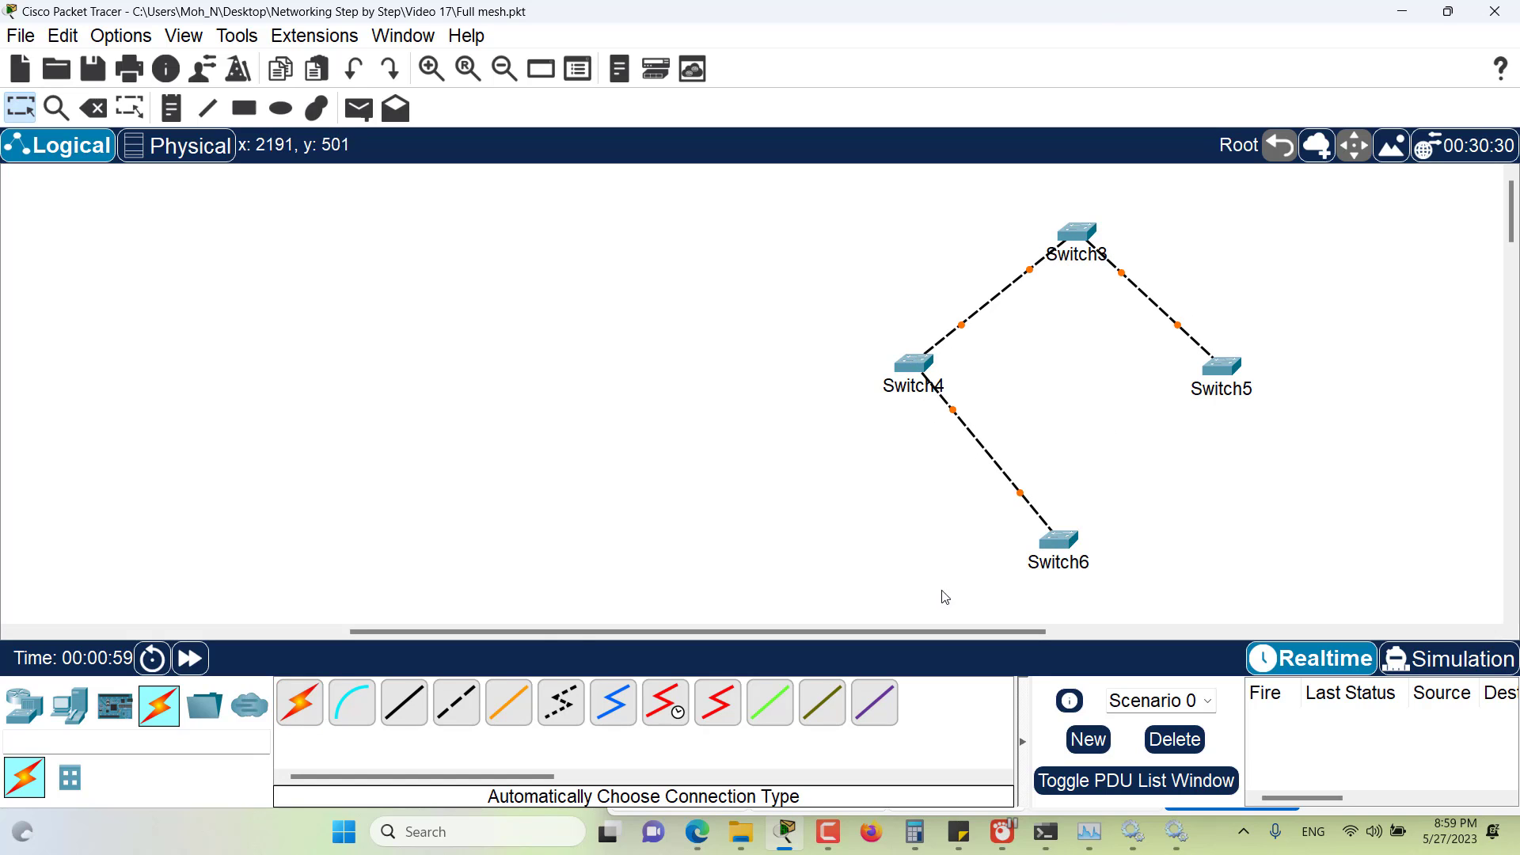
# Auto-cable Switch5–Switch6, Switch3–Switch6 and Switch4–Switch5 to complete the four-switch mesh
pyautogui.click(299, 702)
pyautogui.click(1220, 361)
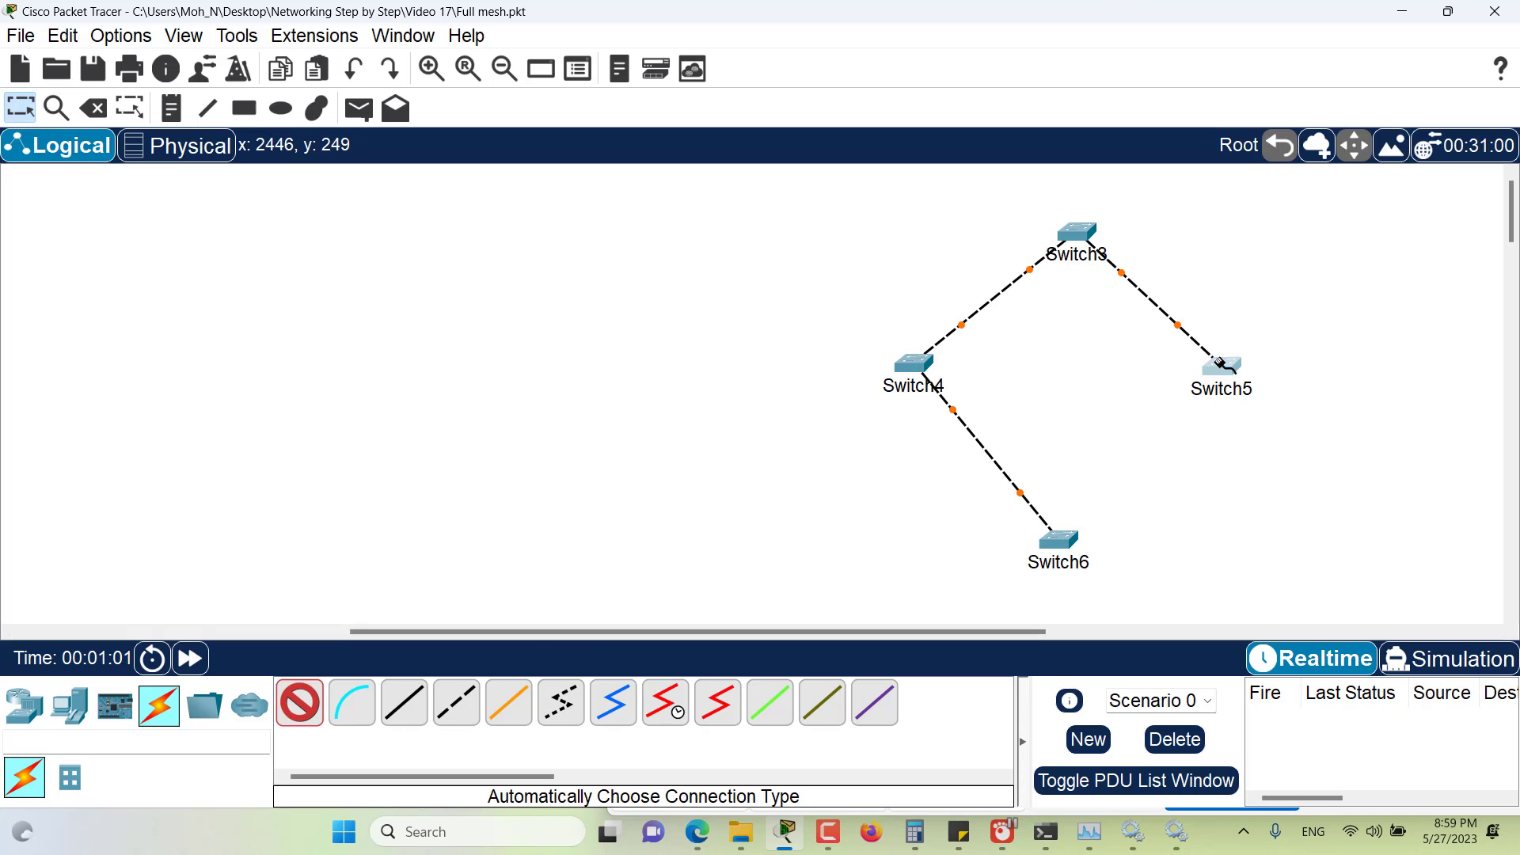
pyautogui.click(1072, 544)
pyautogui.click(300, 702)
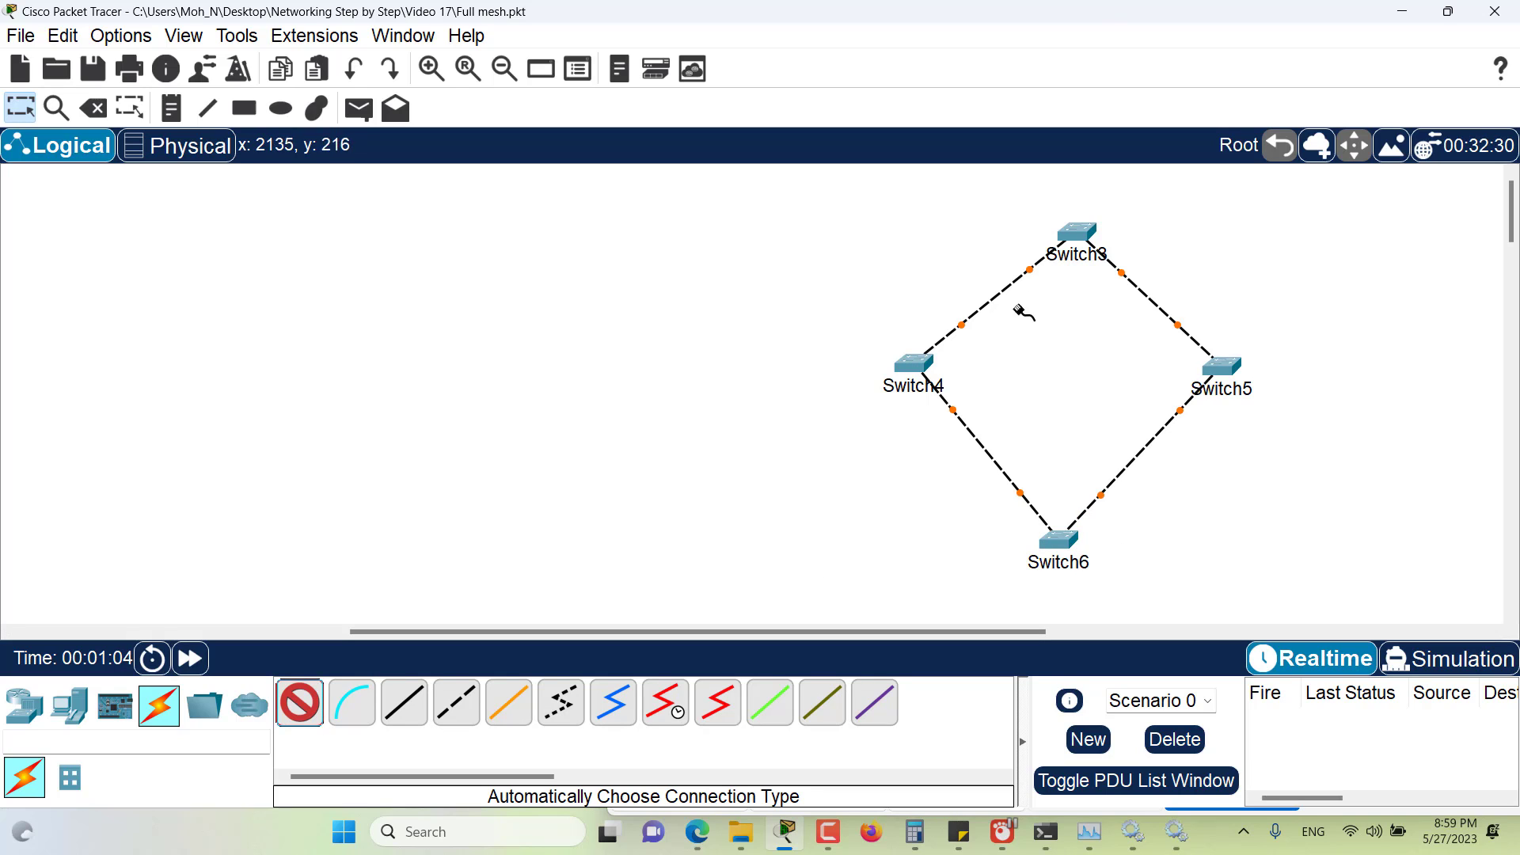
pyautogui.click(1069, 231)
pyautogui.click(1055, 537)
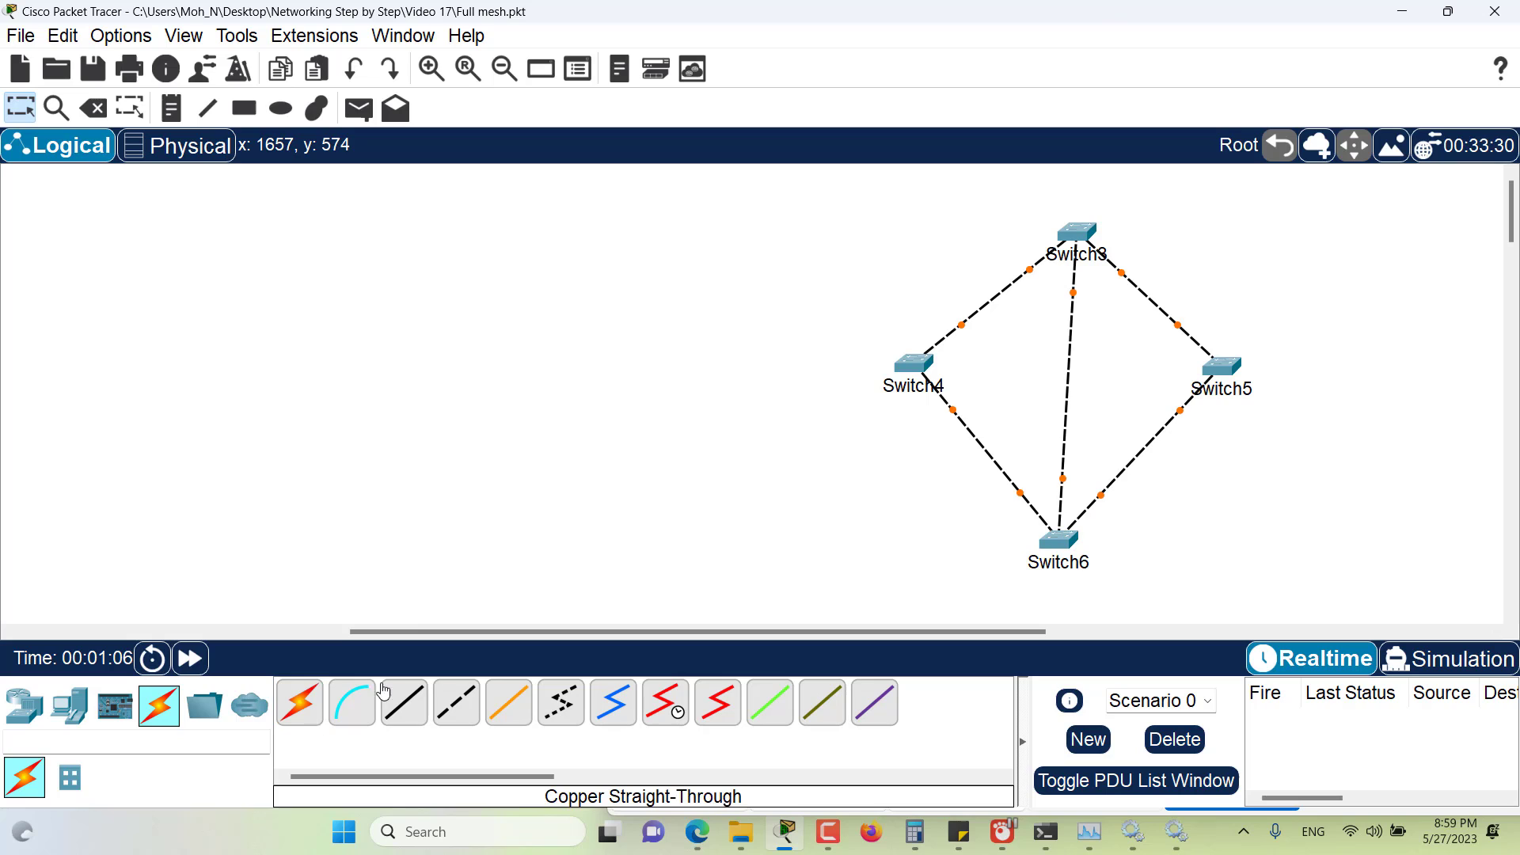
pyautogui.click(311, 701)
pyautogui.click(912, 364)
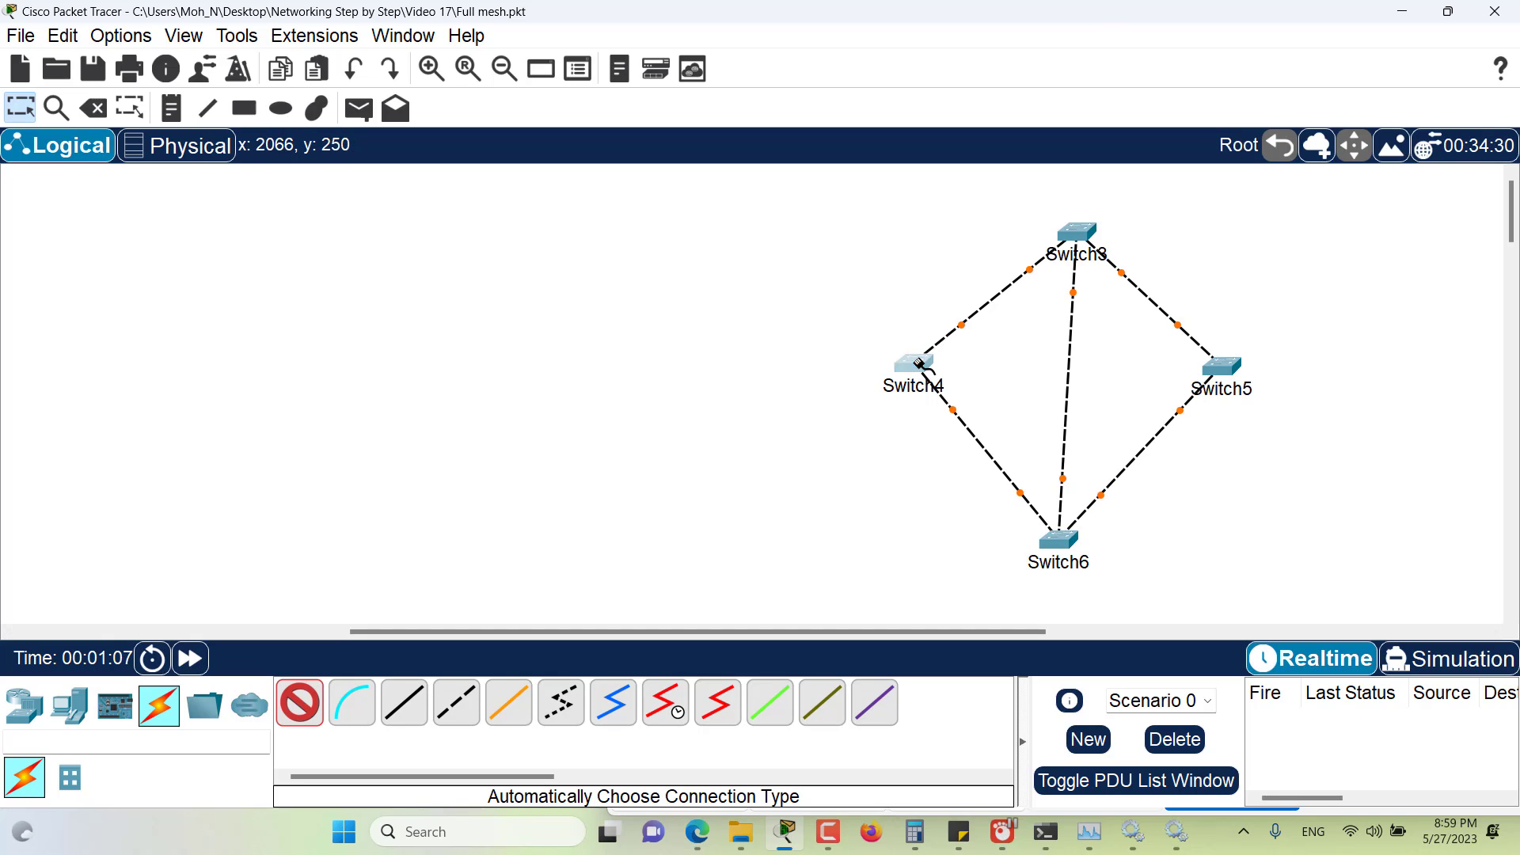
pyautogui.click(1224, 365)
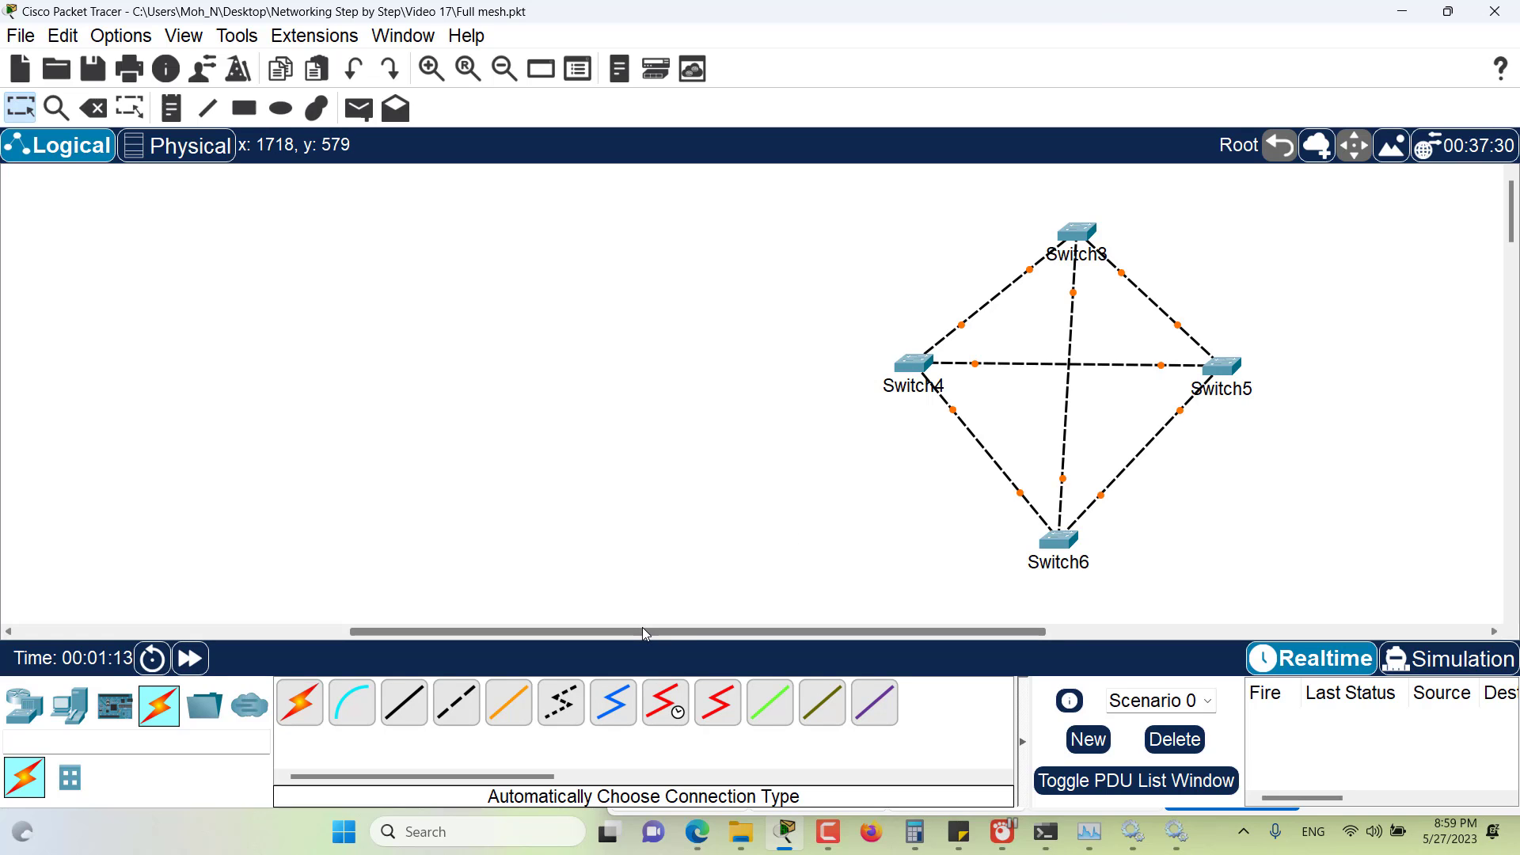
pyautogui.moveTo(642, 628); pyautogui.dragTo(1116, 613)
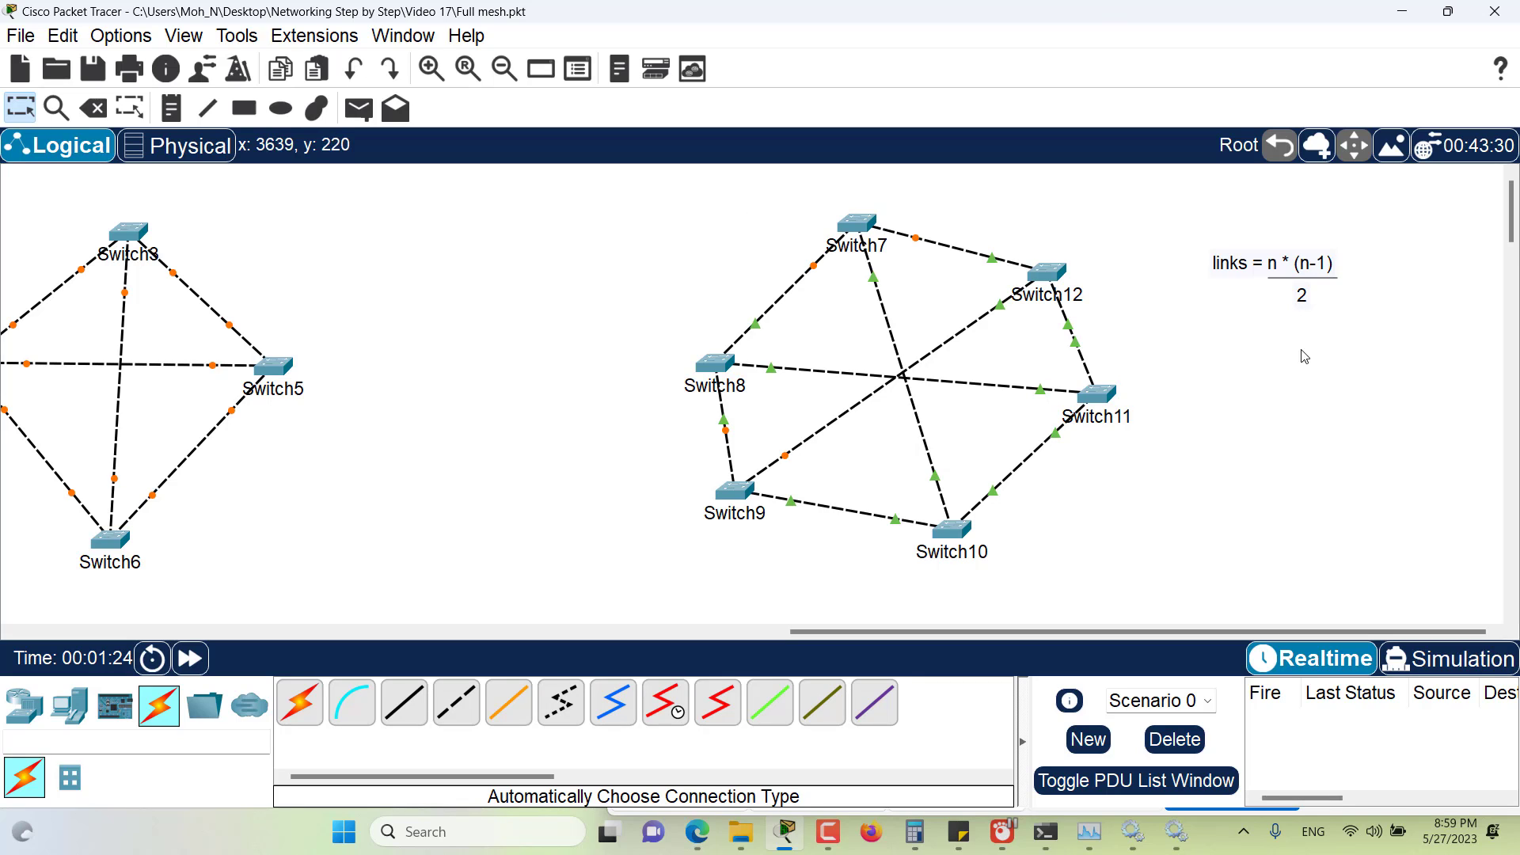
# Box-select the links = n(n-1)/2 formula note beside the Switch7–Switch12 mesh
pyautogui.moveTo(1375, 209); pyautogui.dragTo(1190, 353)
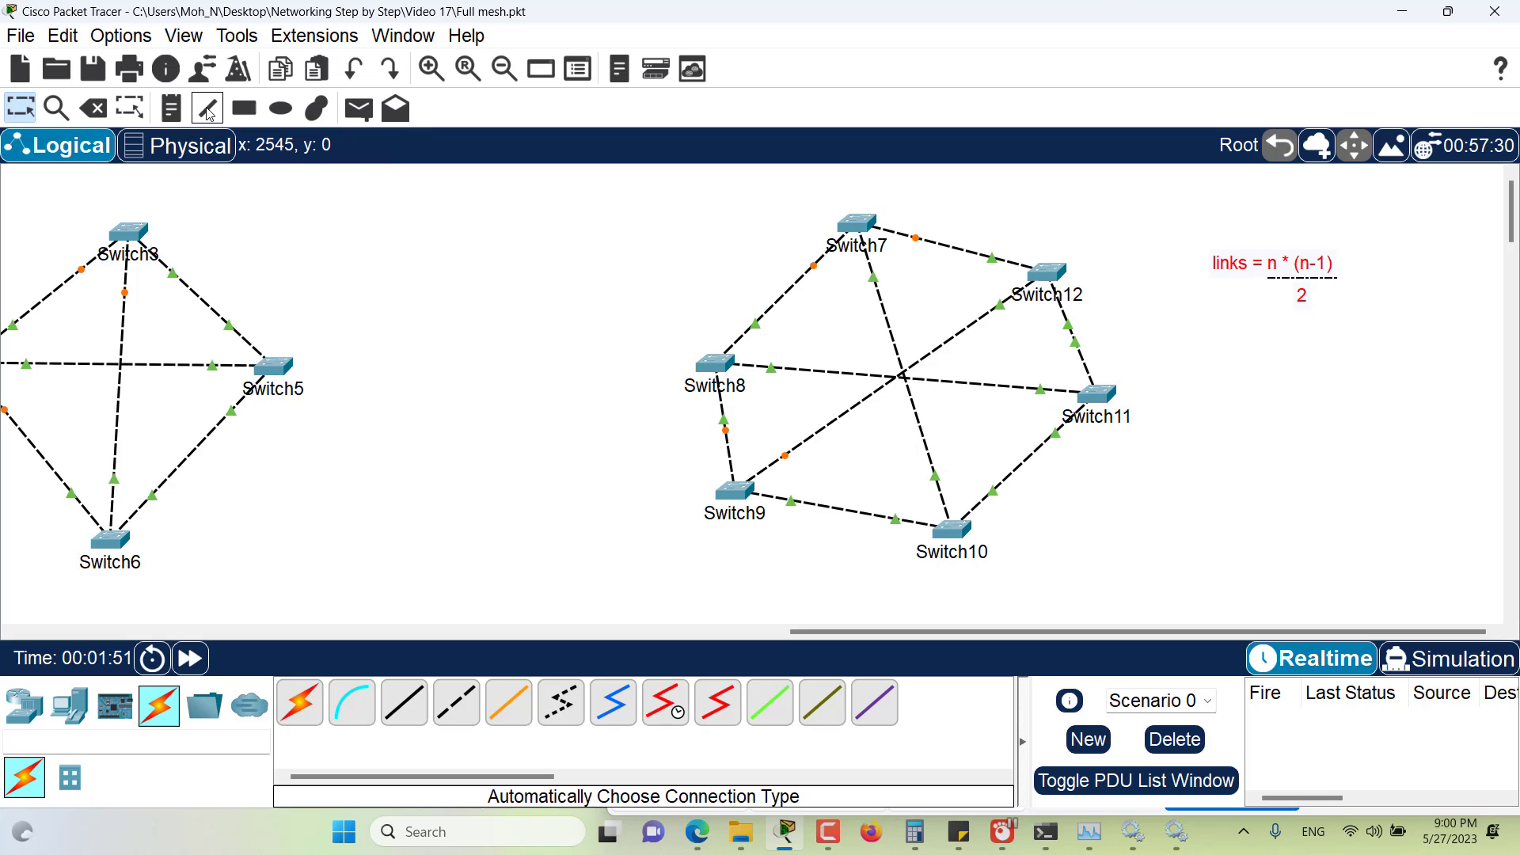
# Place a '15 connections' note at the centre of the six-switch mesh
pyautogui.click(172, 119)
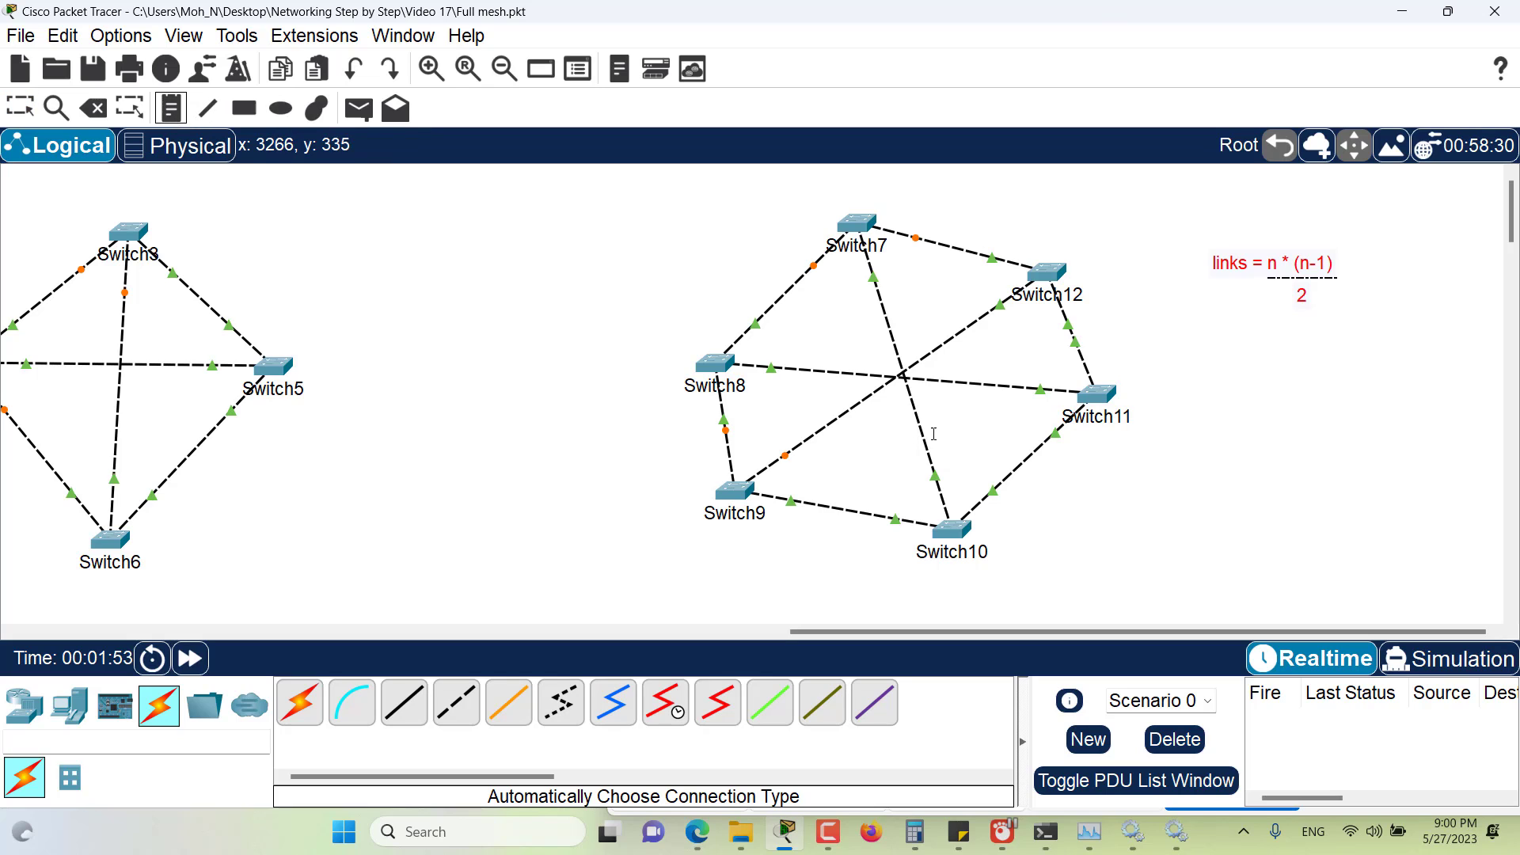
pyautogui.click(871, 362)
pyautogui.write('15 co')
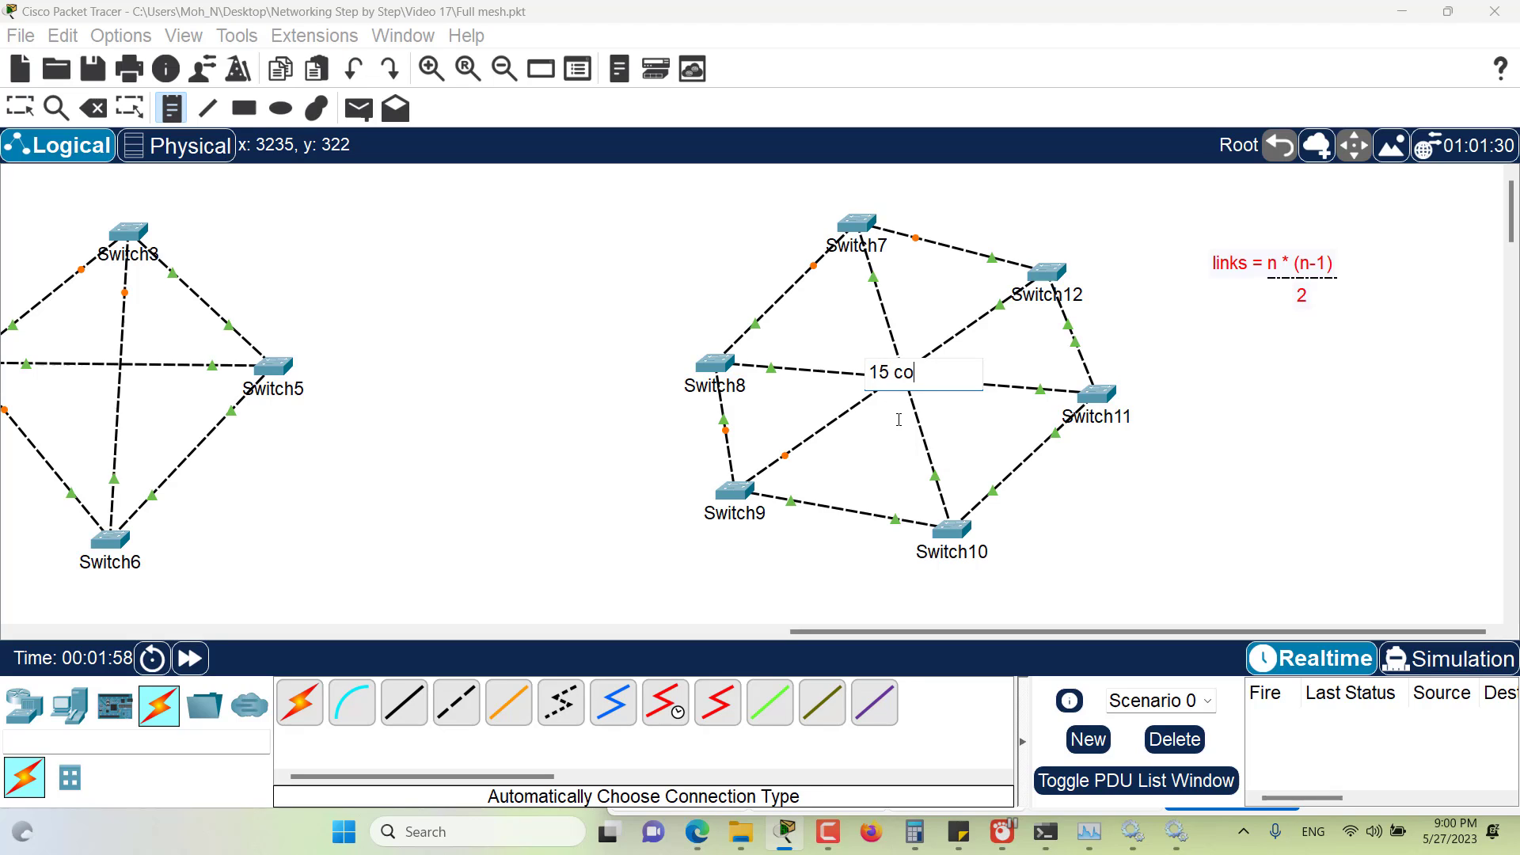
pyautogui.write('nnections')
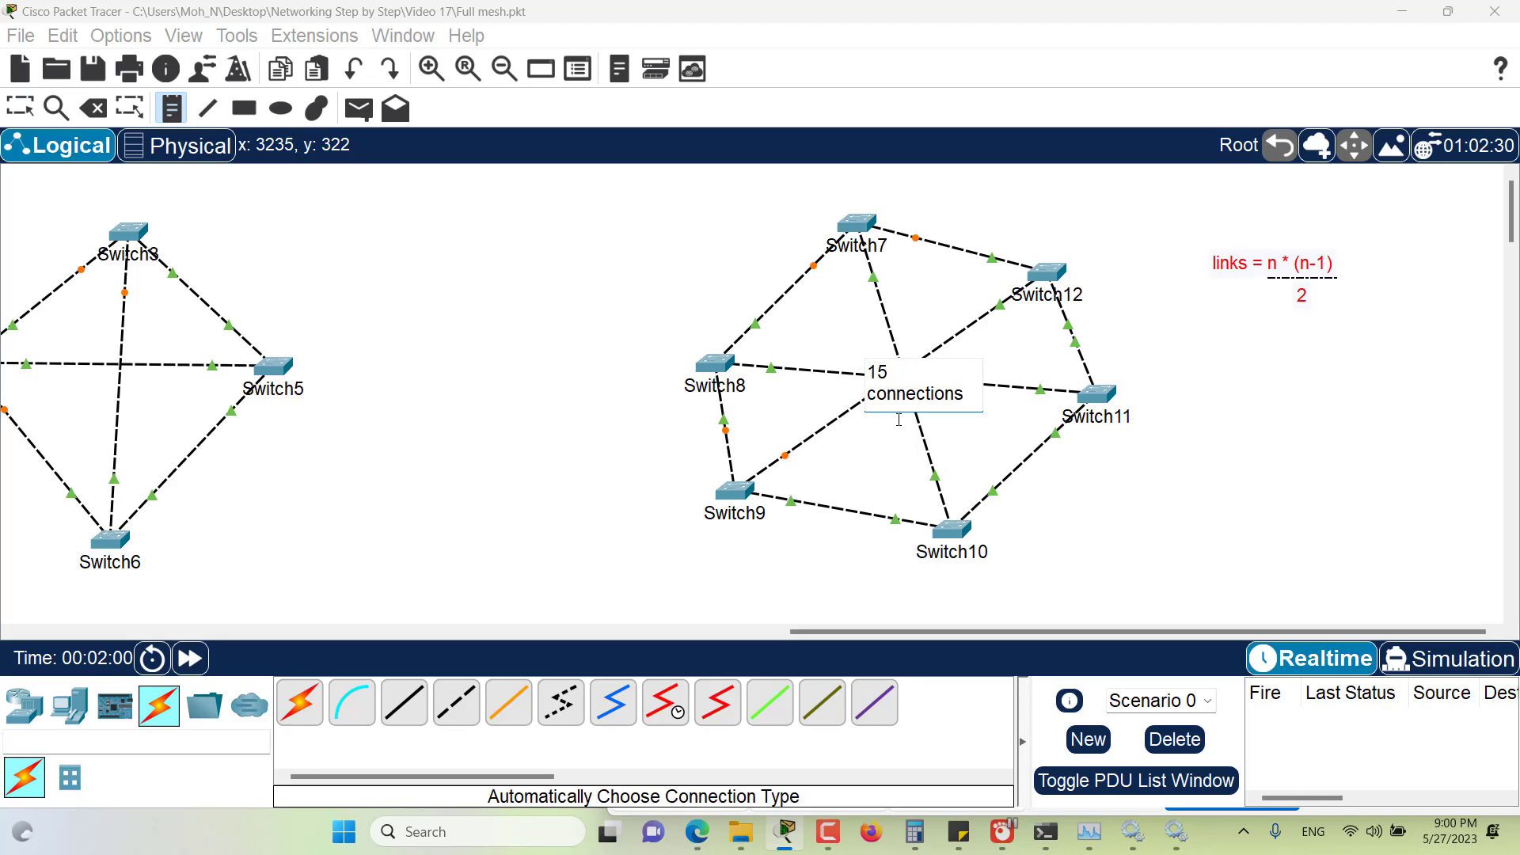
pyautogui.click(19, 109)
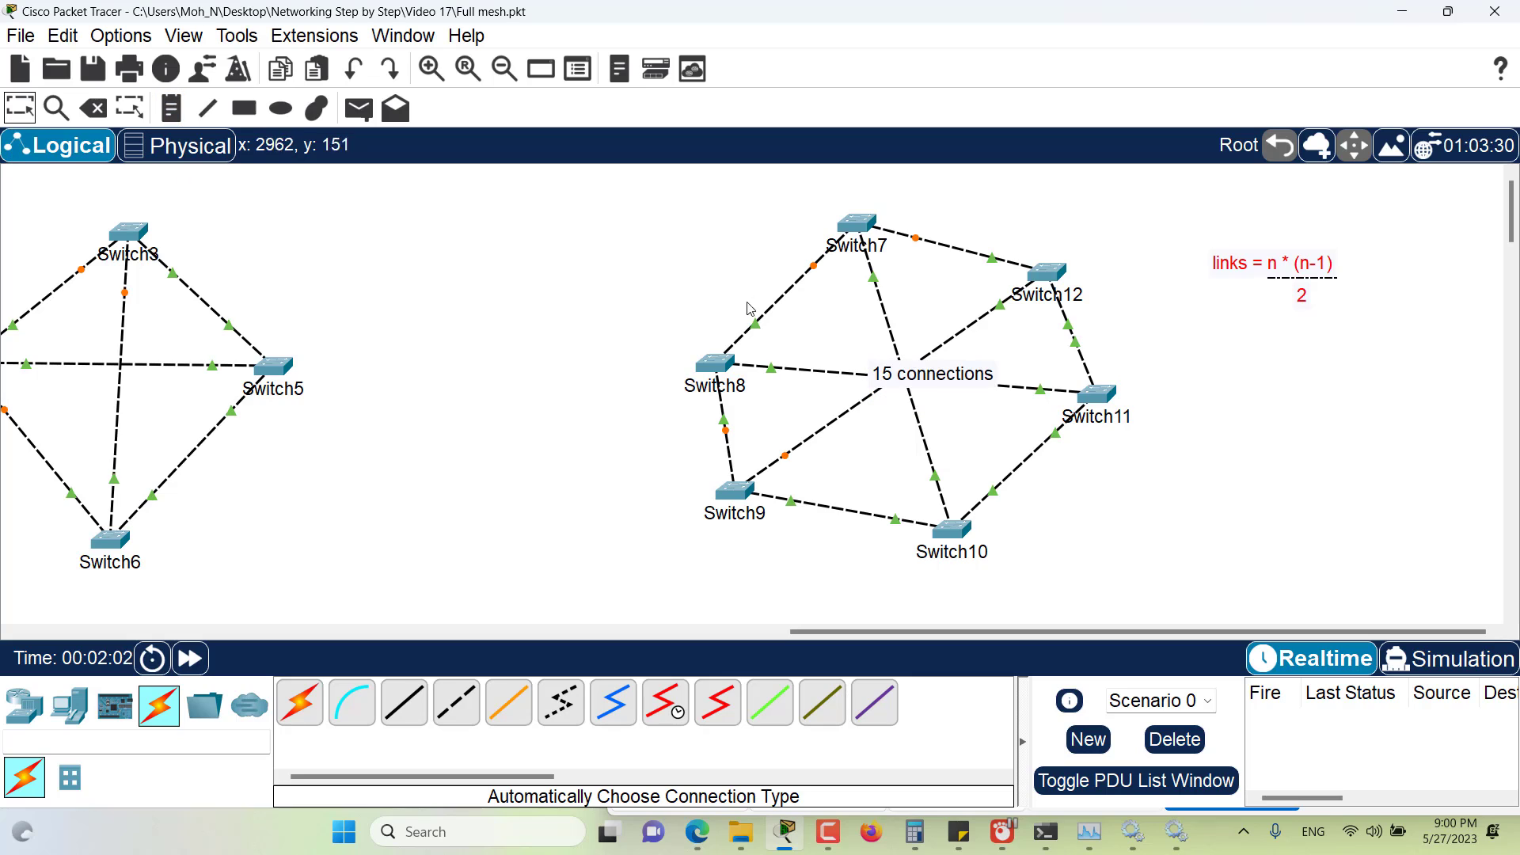
pyautogui.click(889, 381)
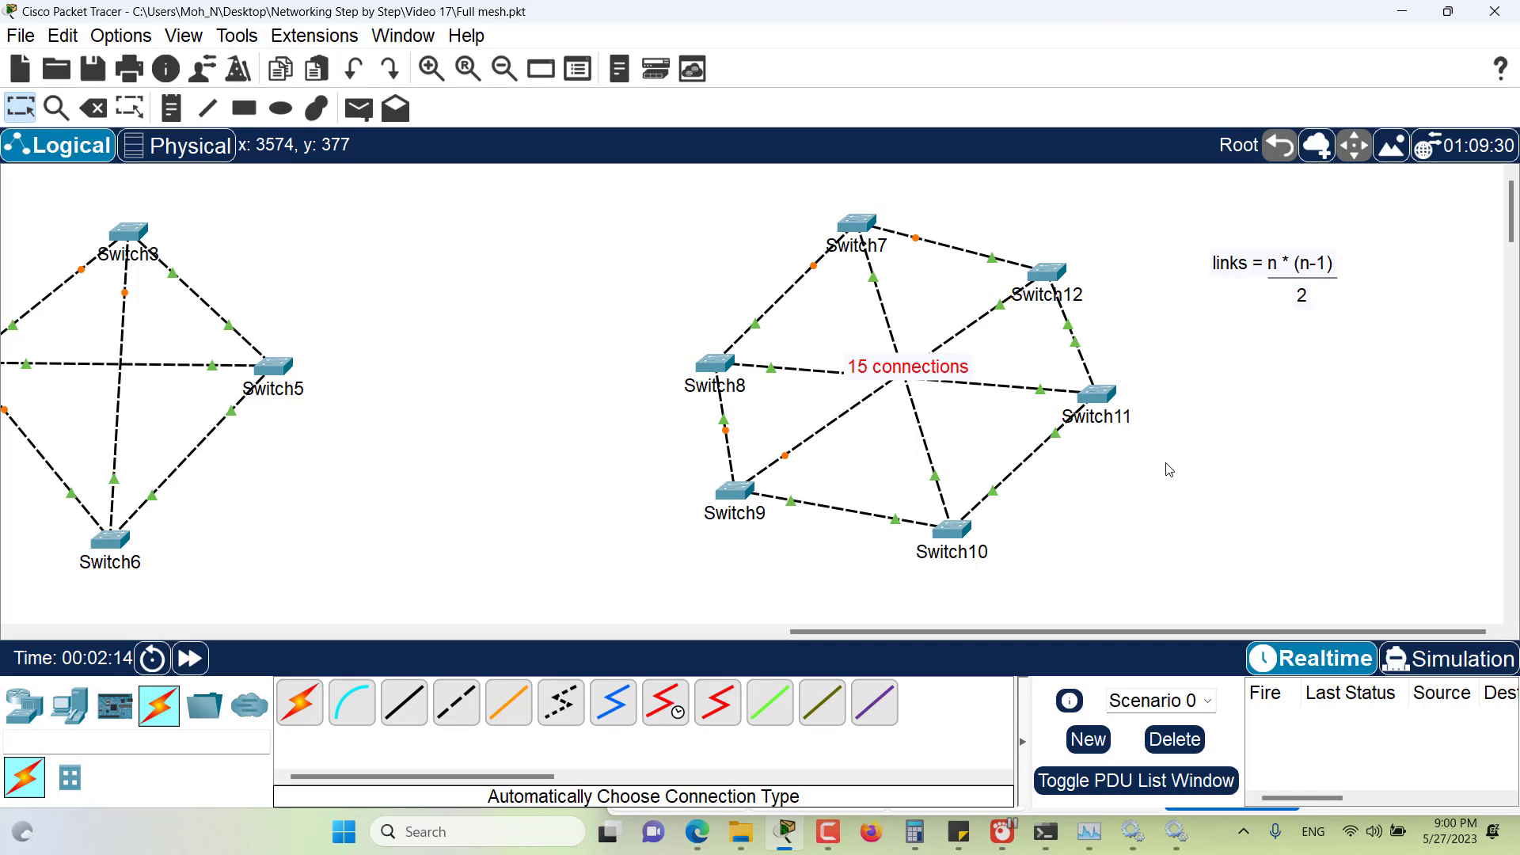
# Auto-cable Switch8–Switch12, Switch8–Switch10 and Switch9–Switch7
pyautogui.click(304, 706)
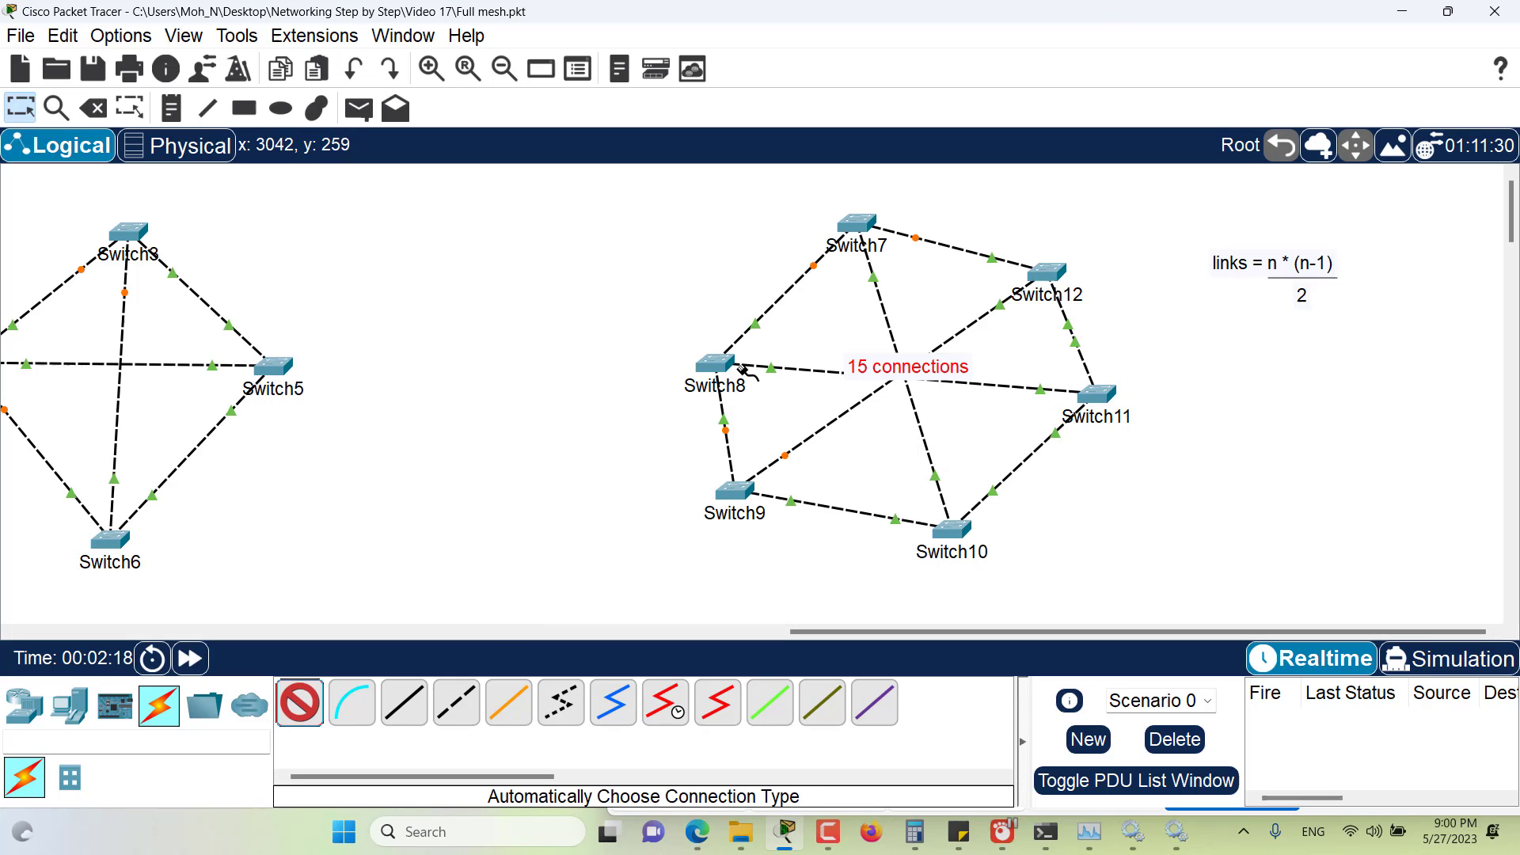
pyautogui.click(716, 363)
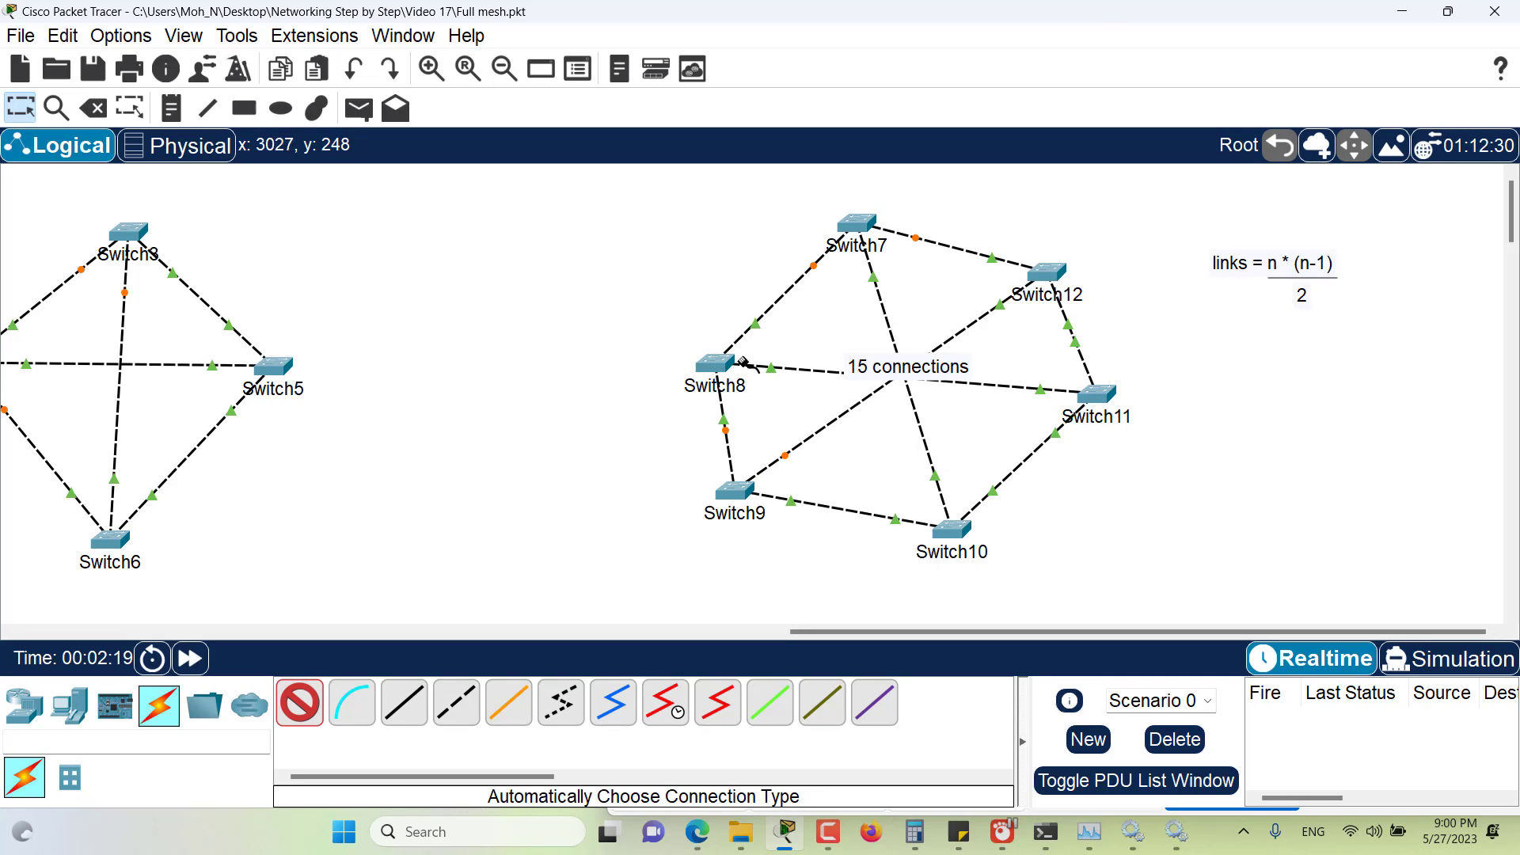
pyautogui.click(1040, 273)
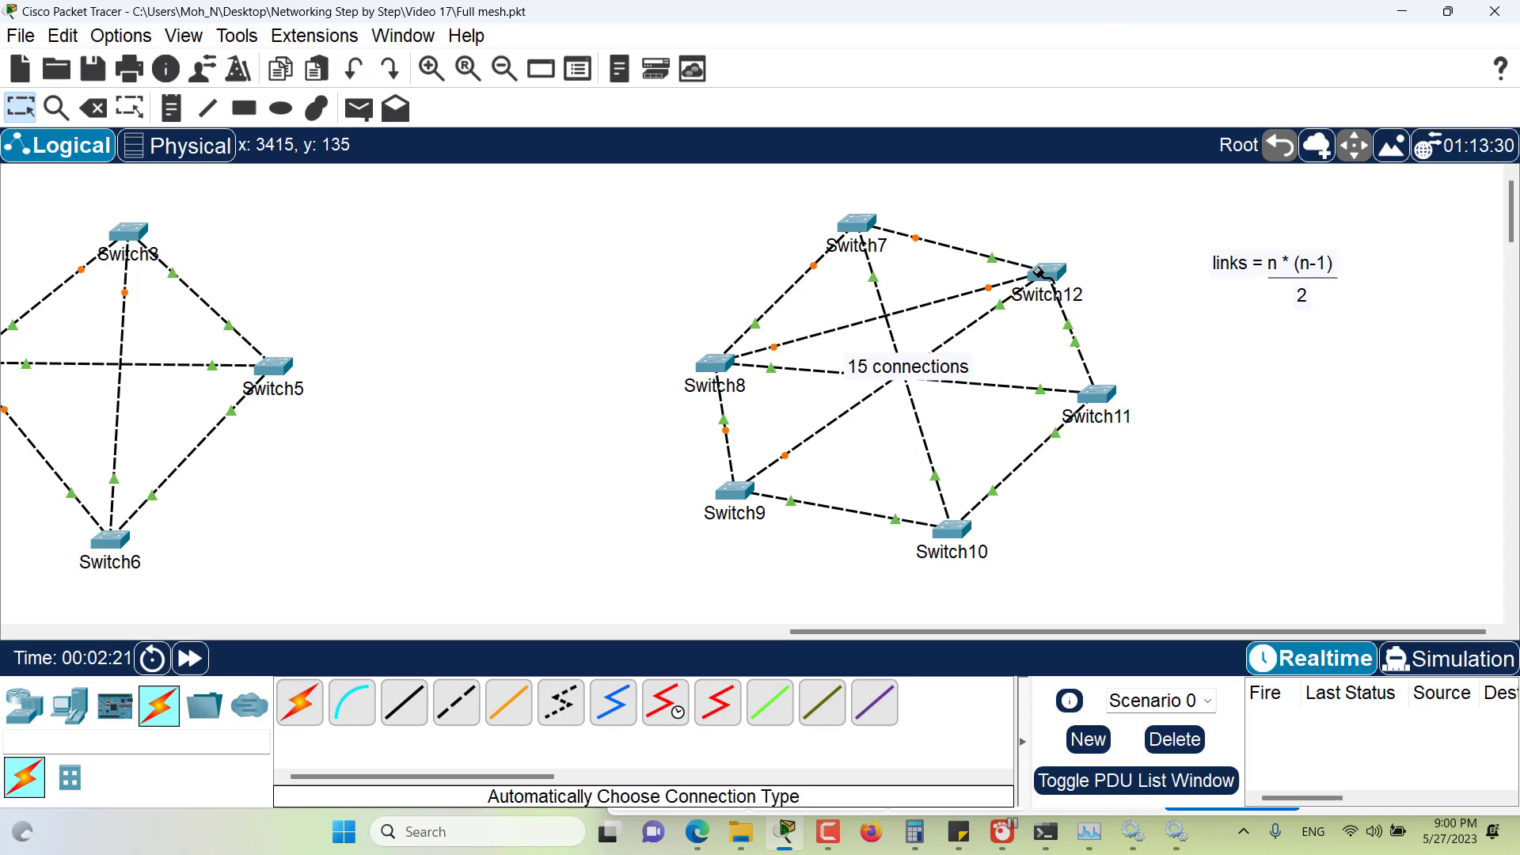
pyautogui.click(716, 362)
pyautogui.click(947, 526)
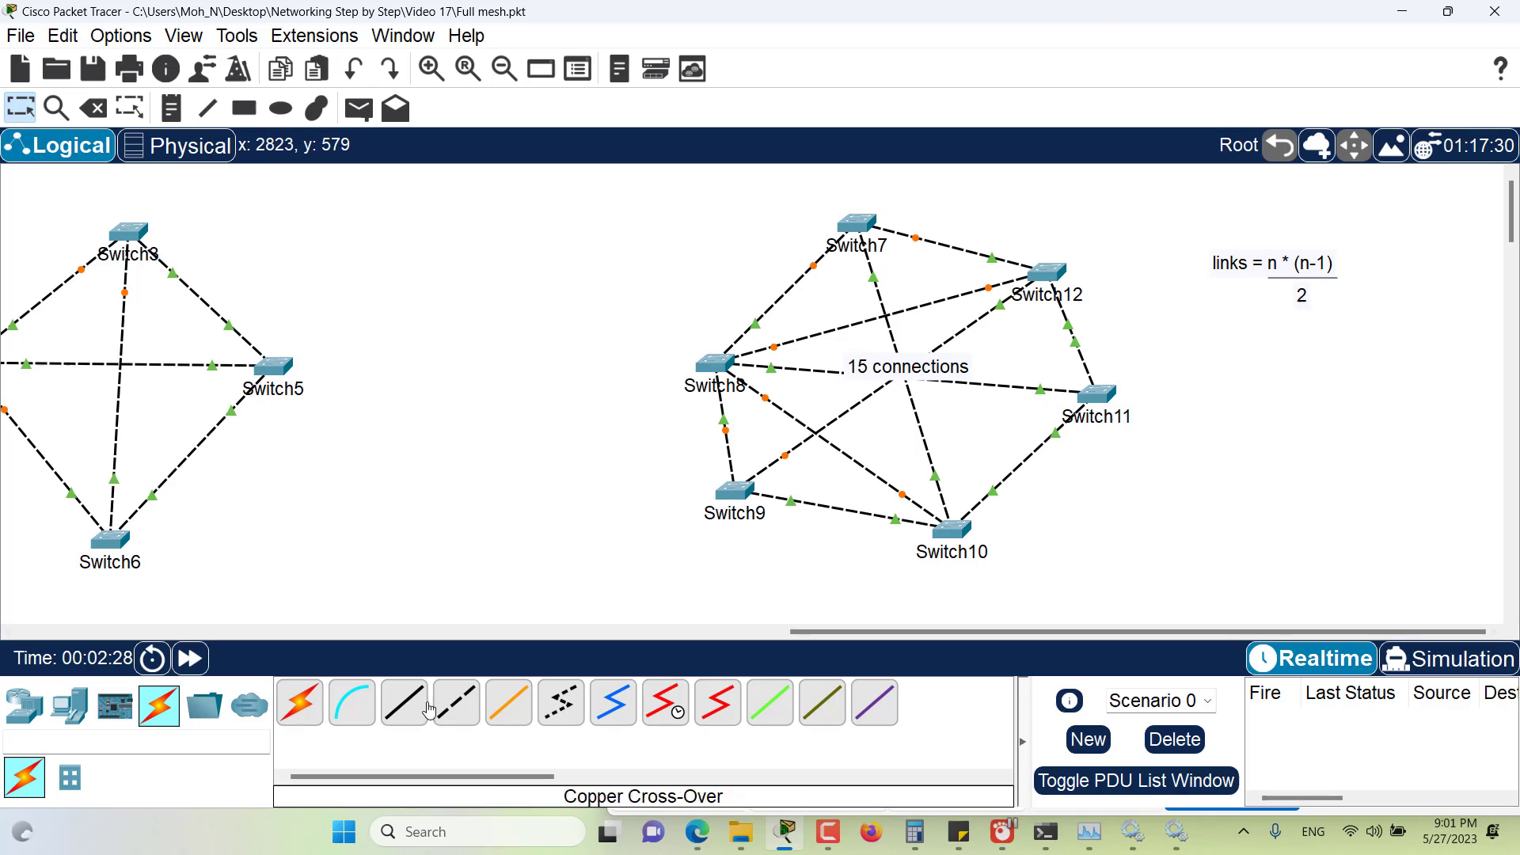
pyautogui.click(299, 702)
pyautogui.click(737, 490)
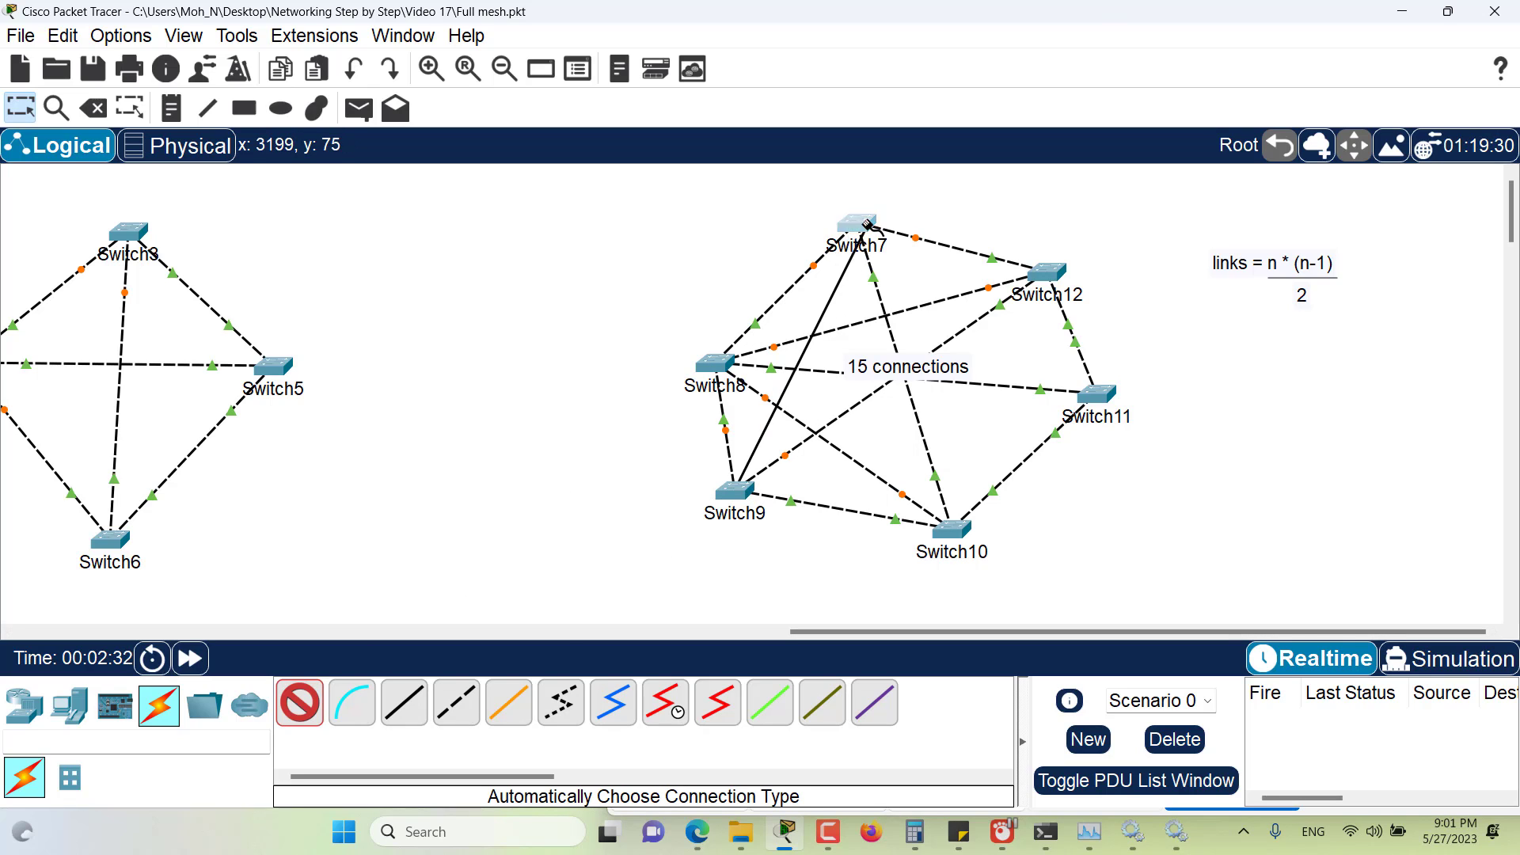
pyautogui.click(856, 223)
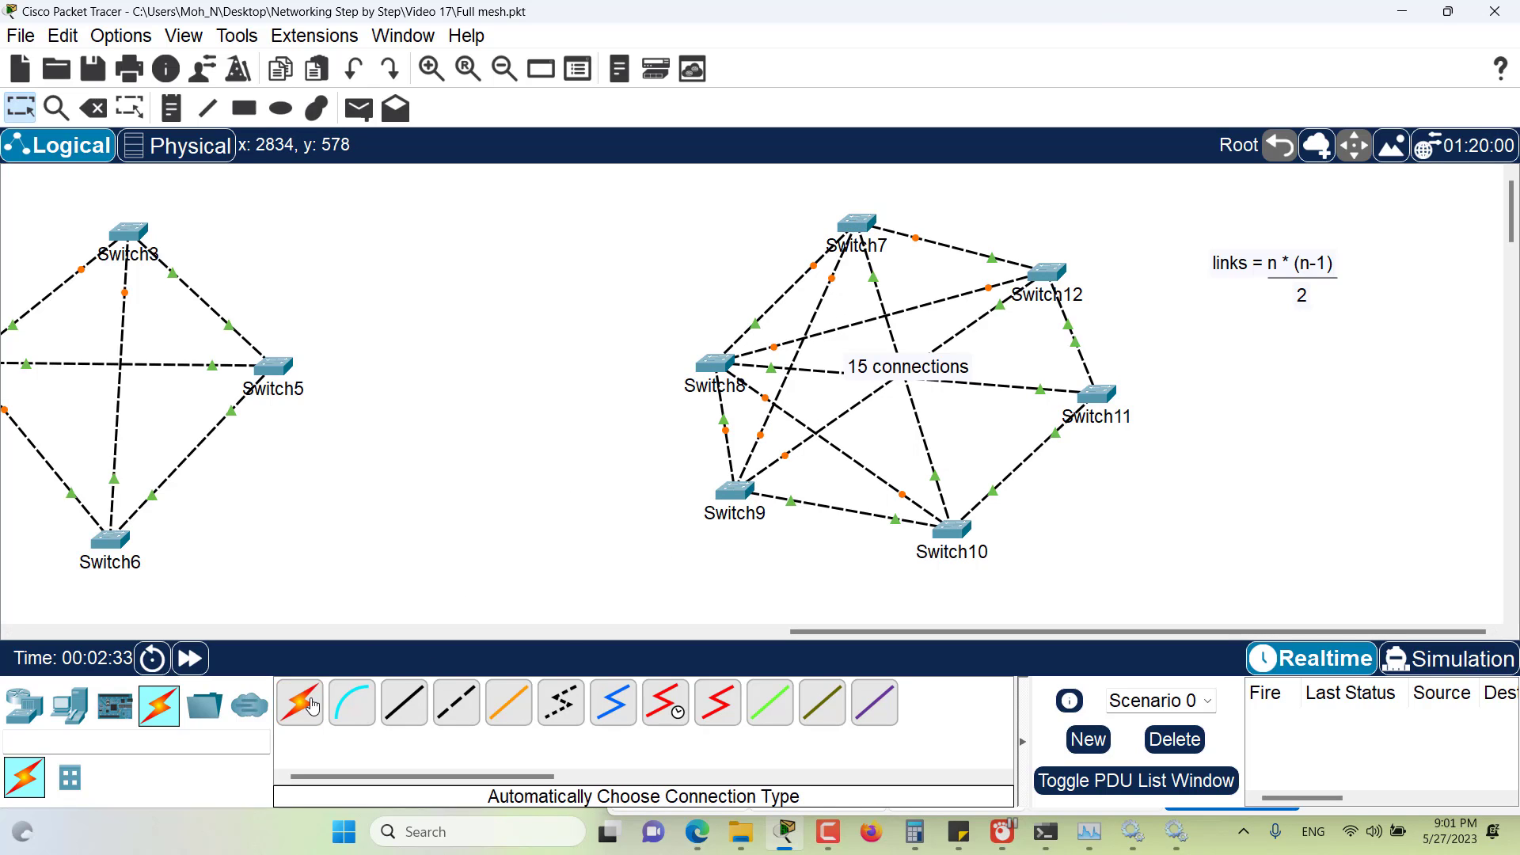
# Auto-cable Switch9–Switch11, Switch10–Switch12 and Switch7–Switch11, completing all 15 links
pyautogui.click(746, 489)
pyautogui.click(1095, 396)
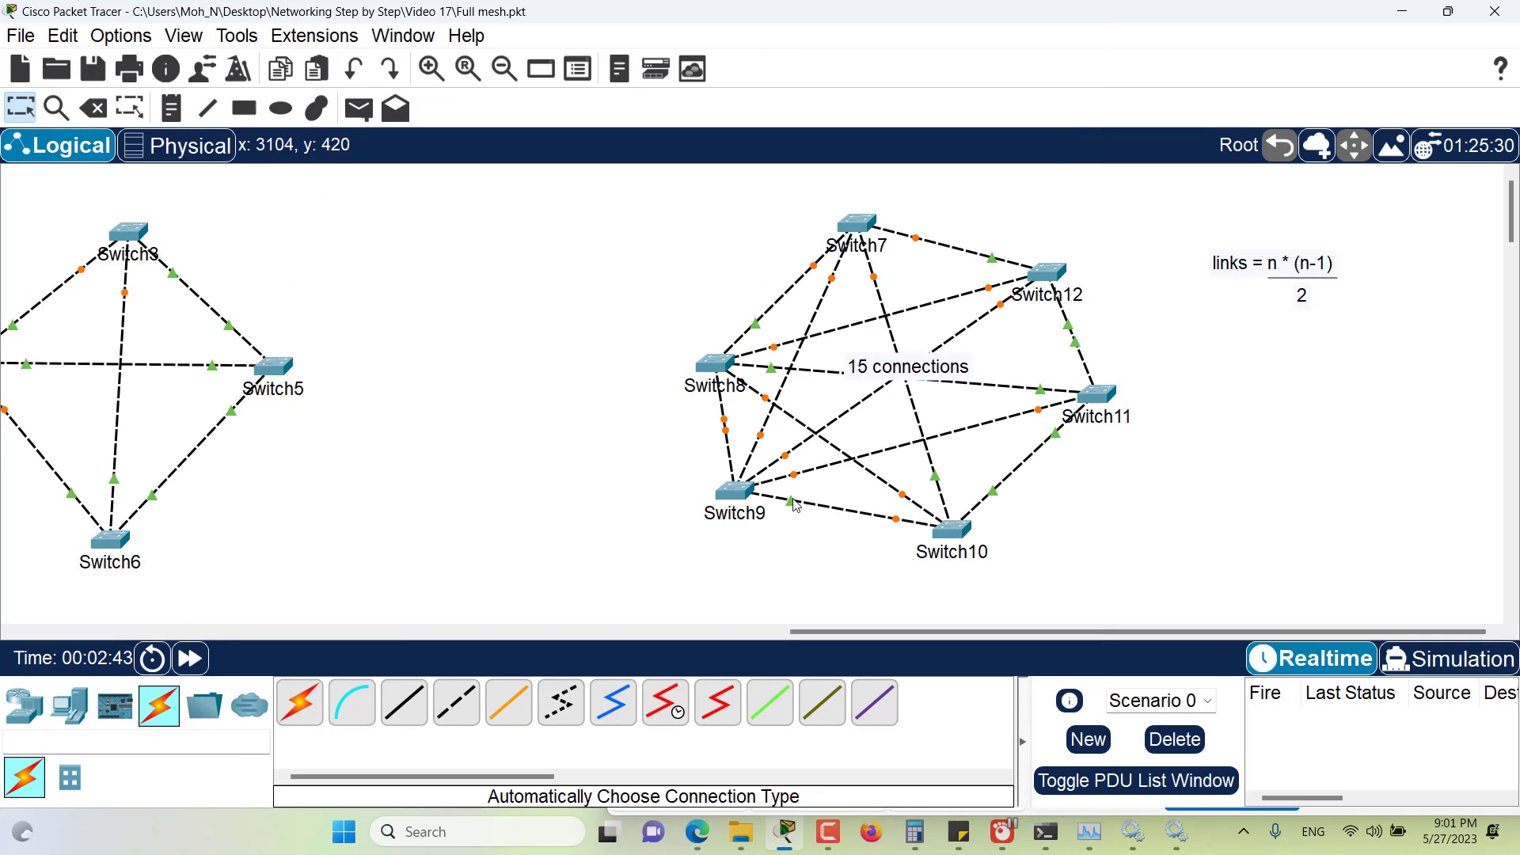
pyautogui.click(299, 702)
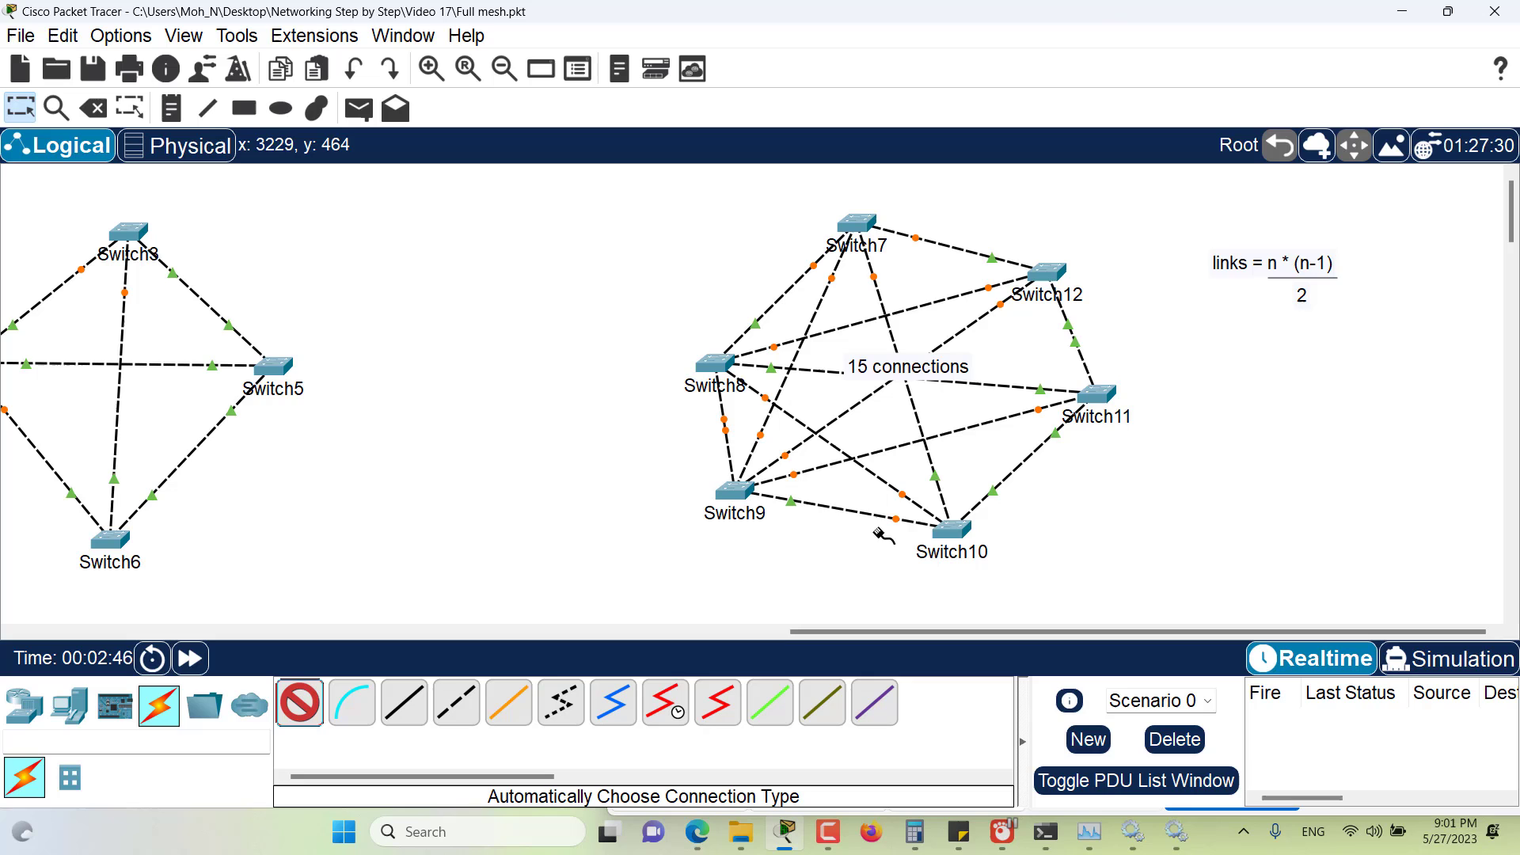
pyautogui.click(957, 531)
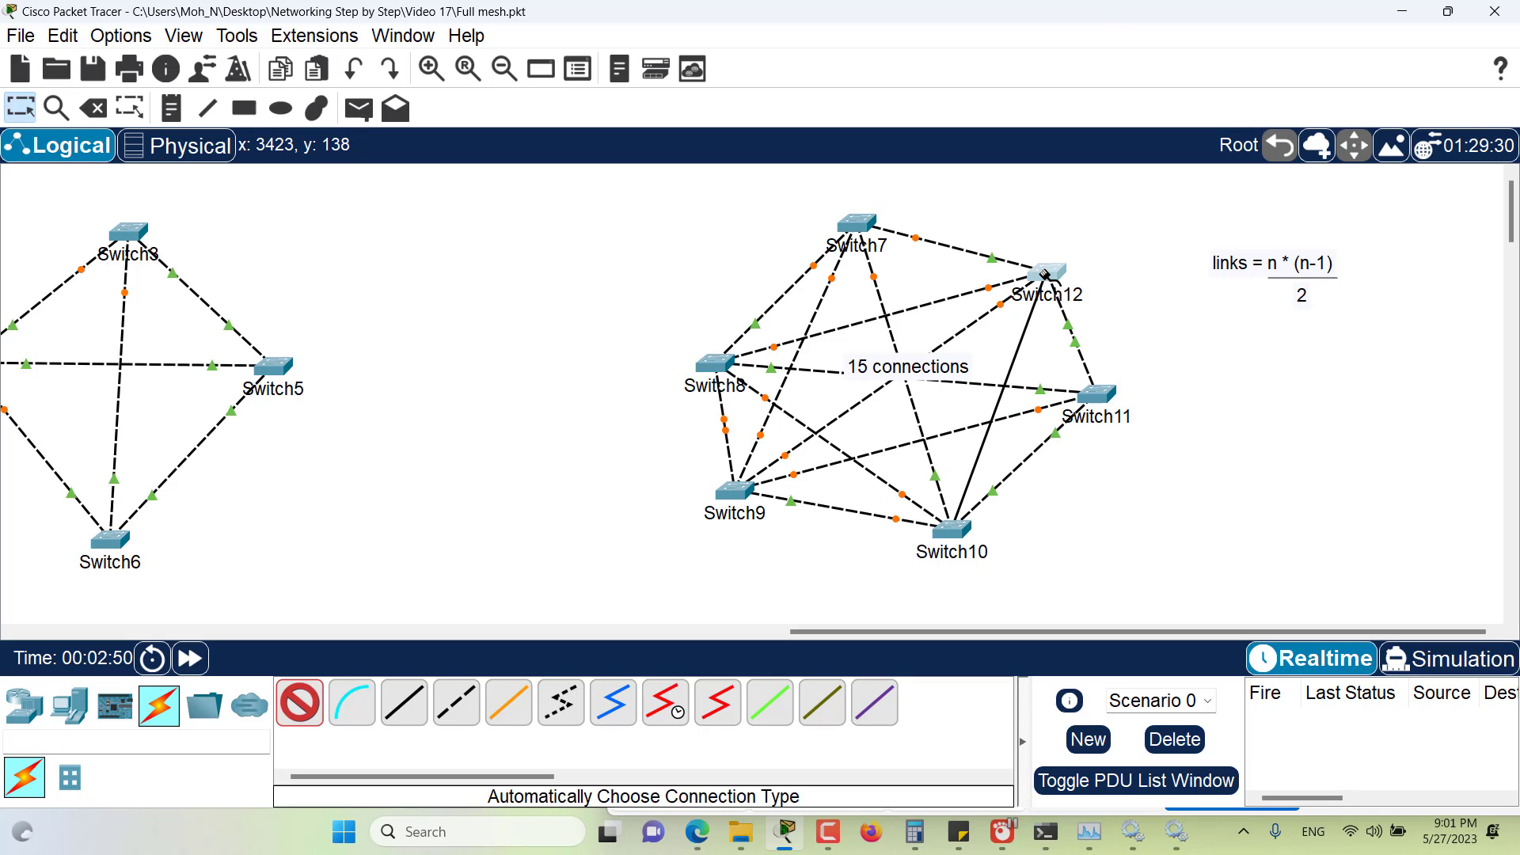
pyautogui.click(1046, 273)
pyautogui.click(305, 708)
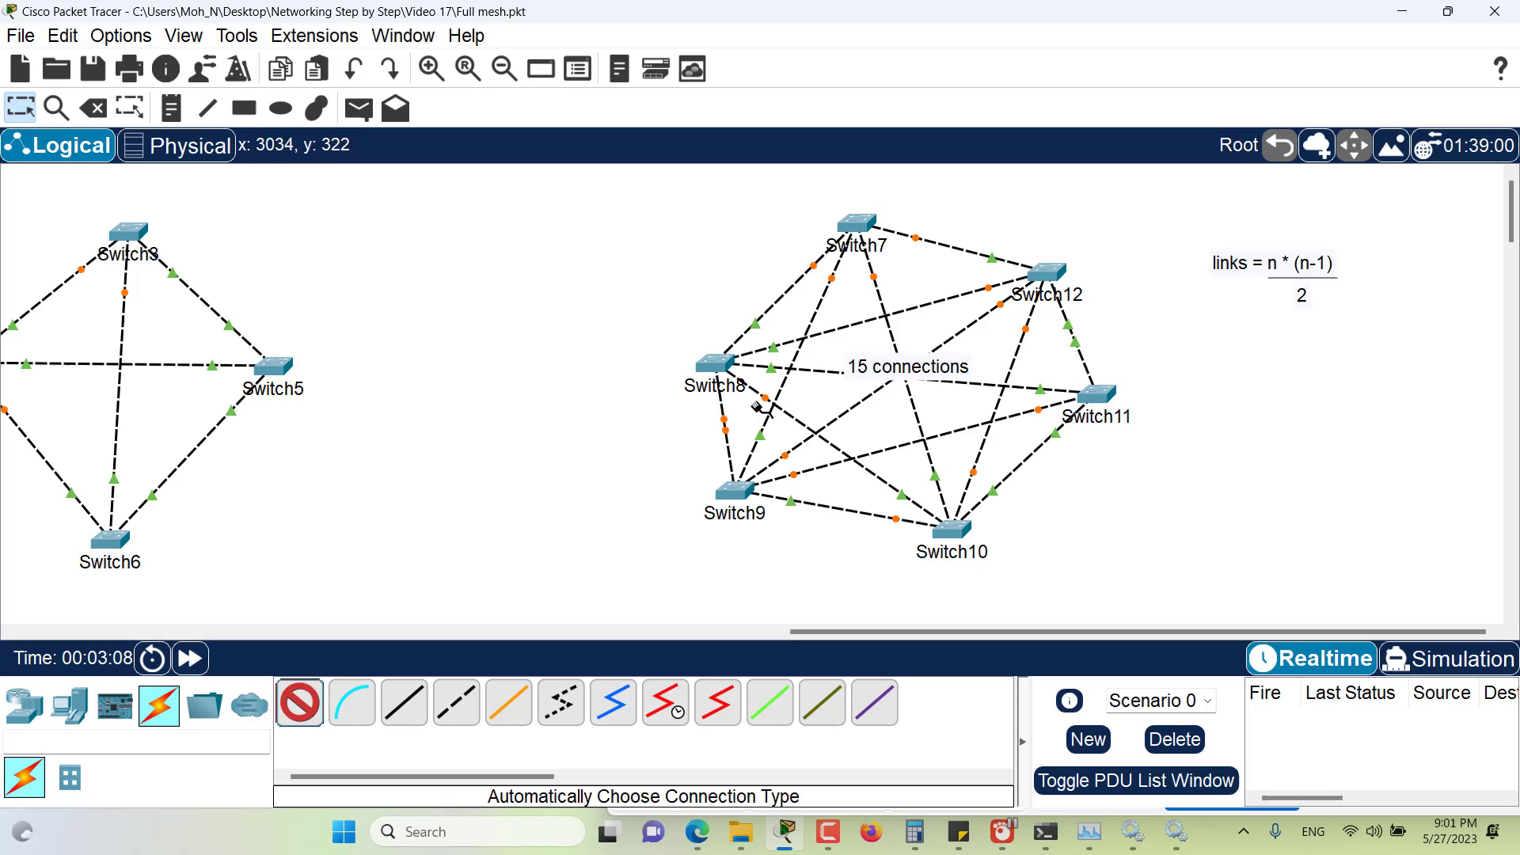
pyautogui.click(860, 224)
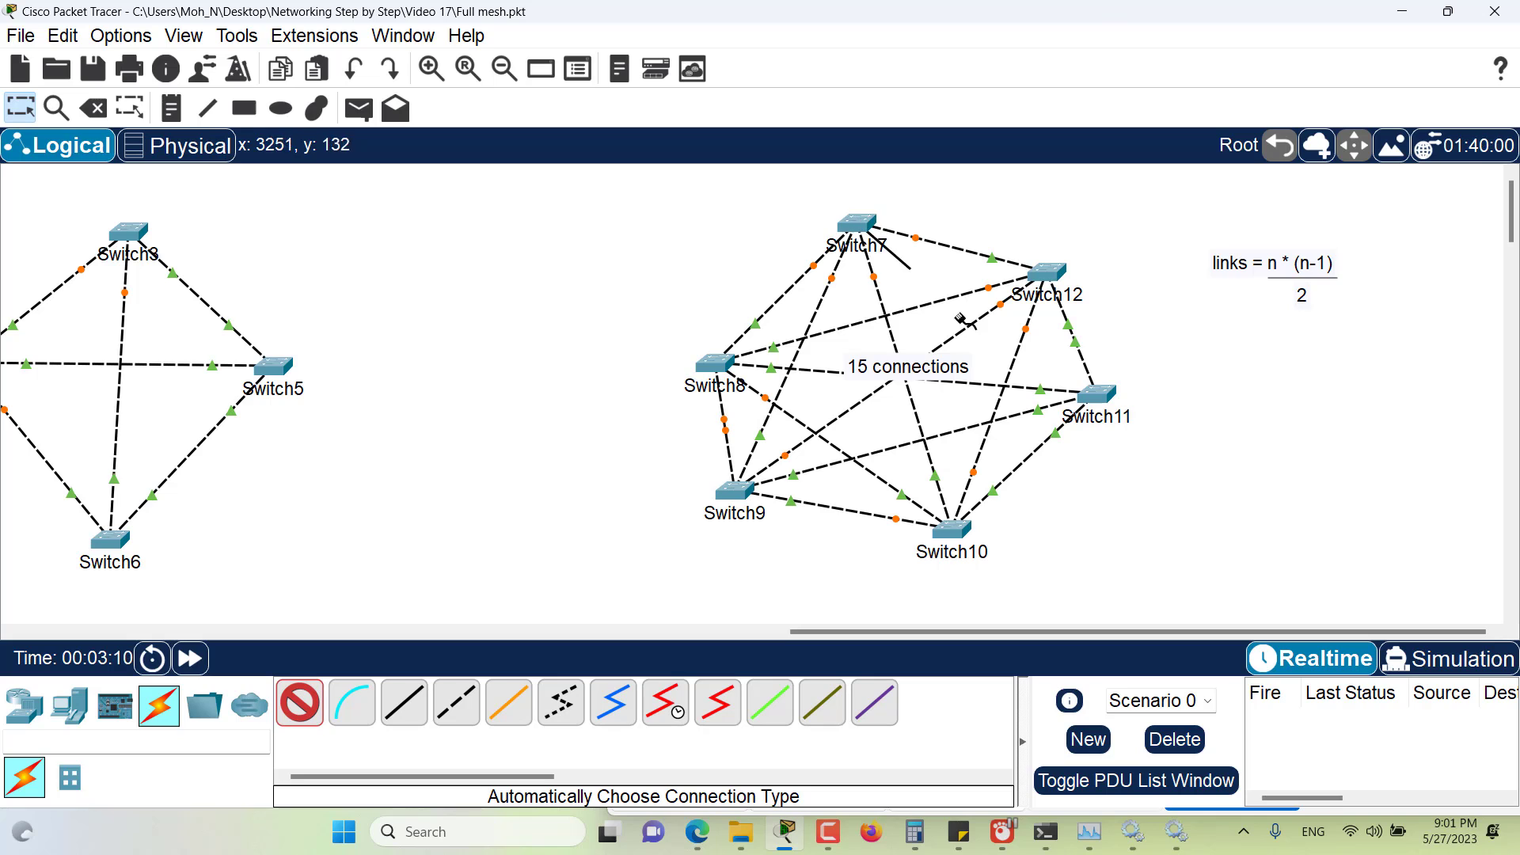
pyautogui.click(1092, 394)
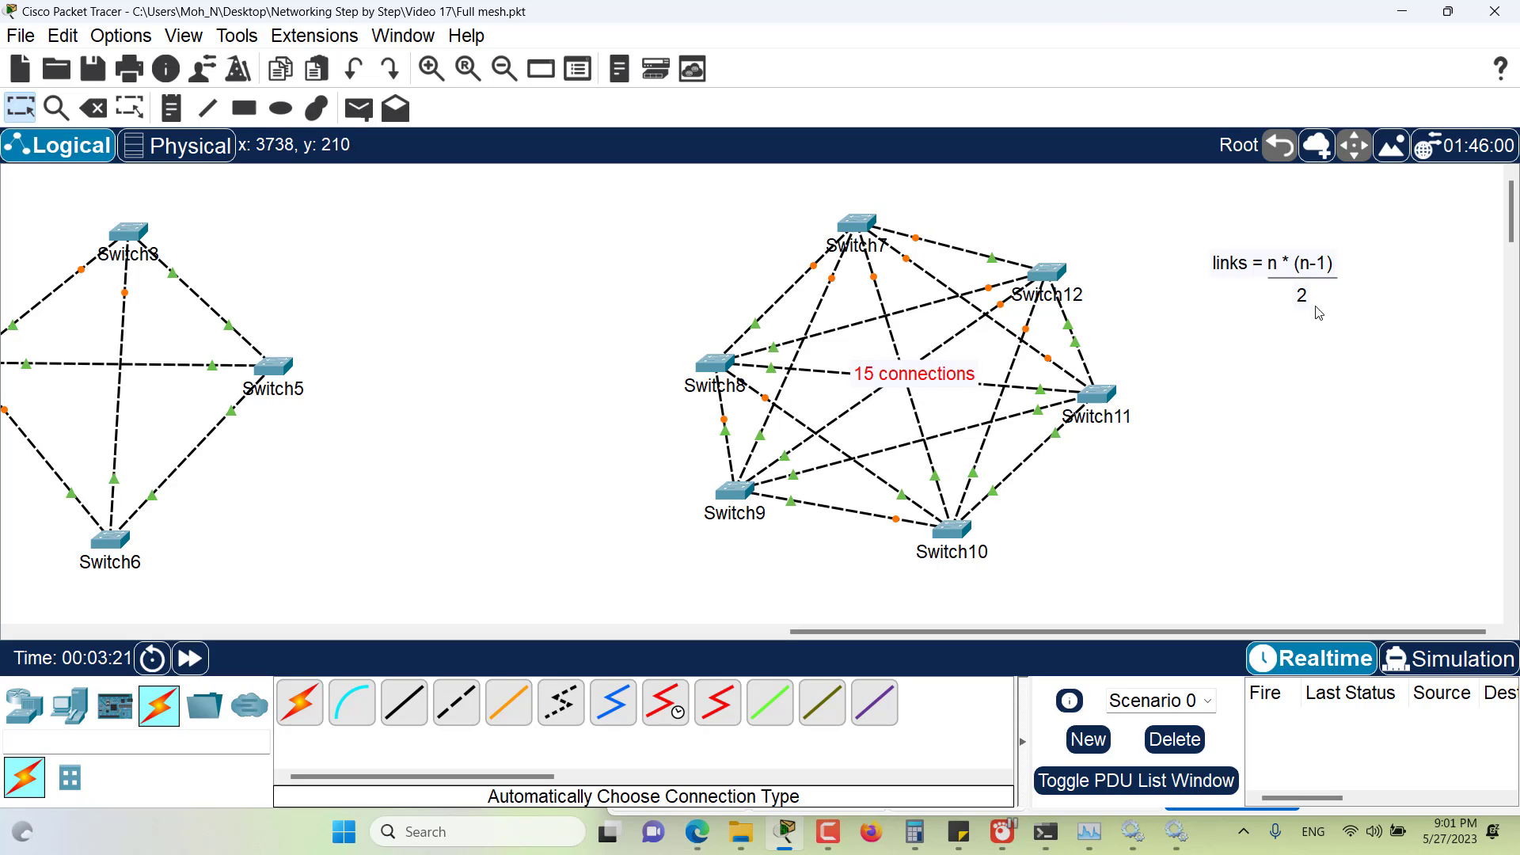
pyautogui.moveTo(1408, 218); pyautogui.dragTo(1192, 340)
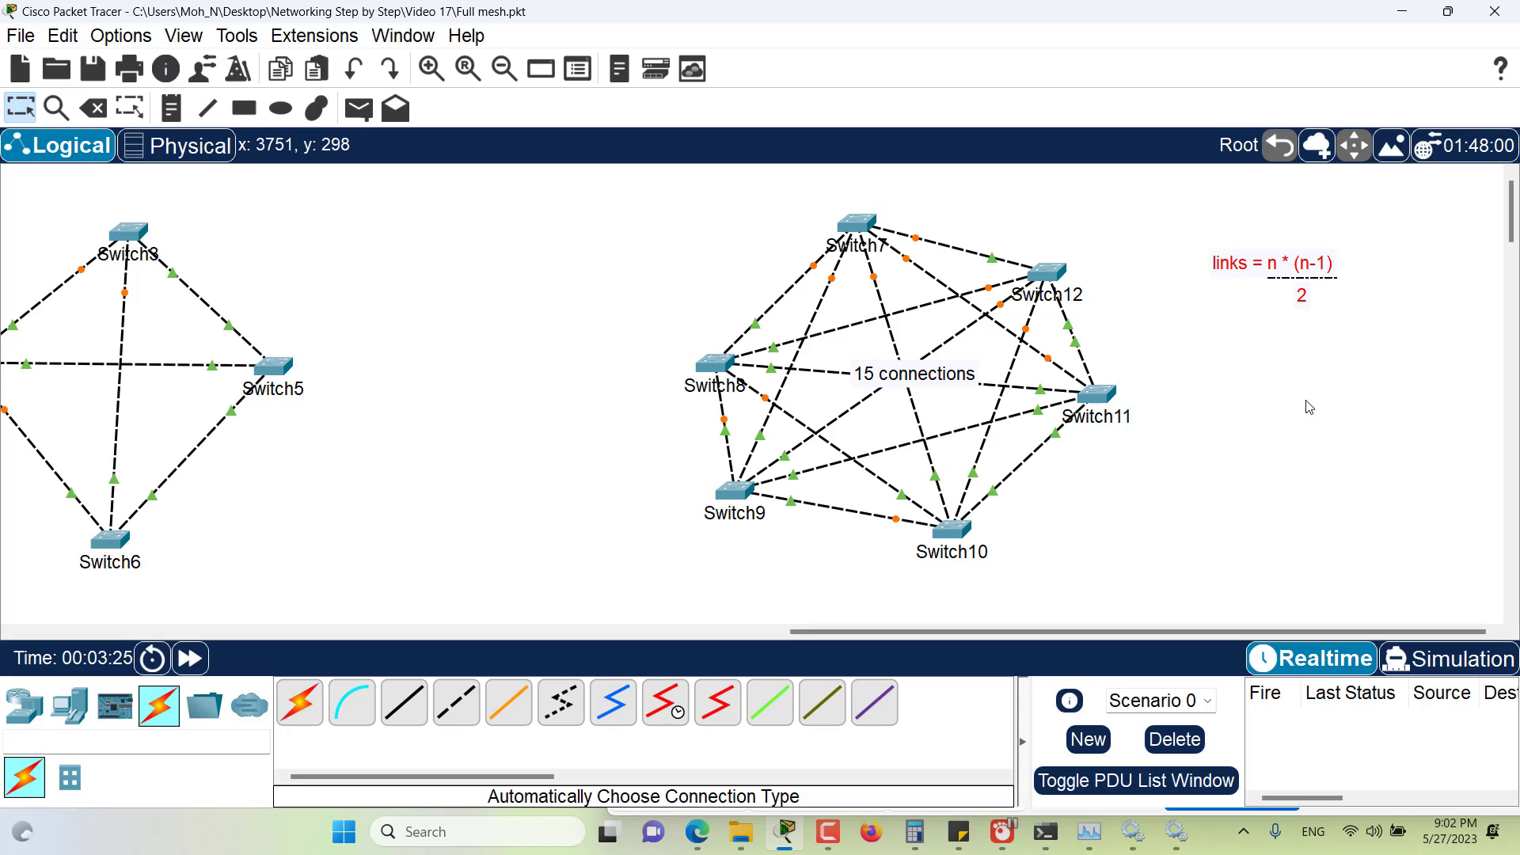
pyautogui.click(1318, 354)
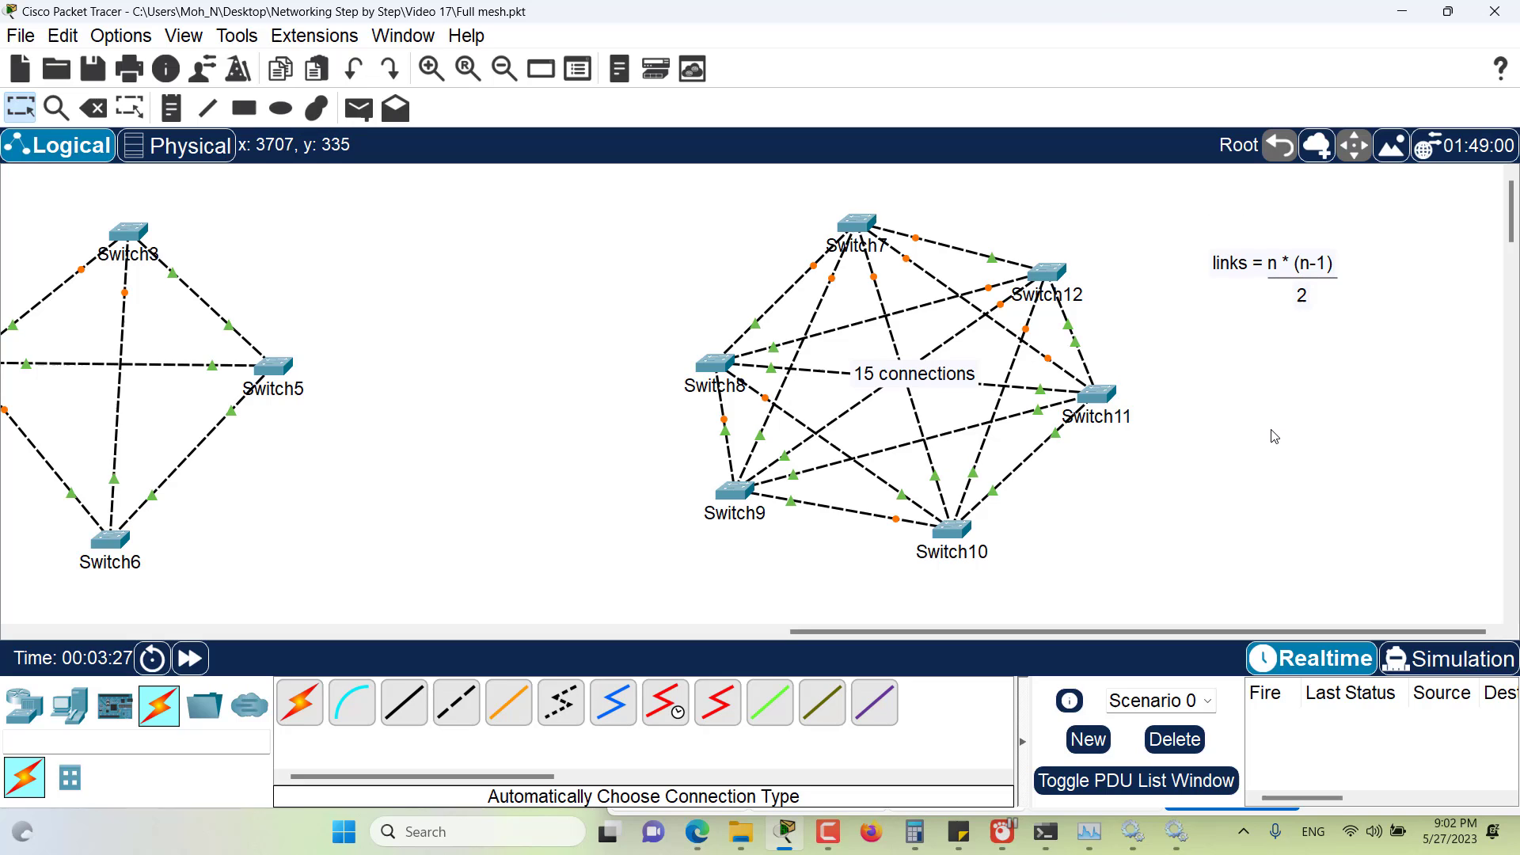